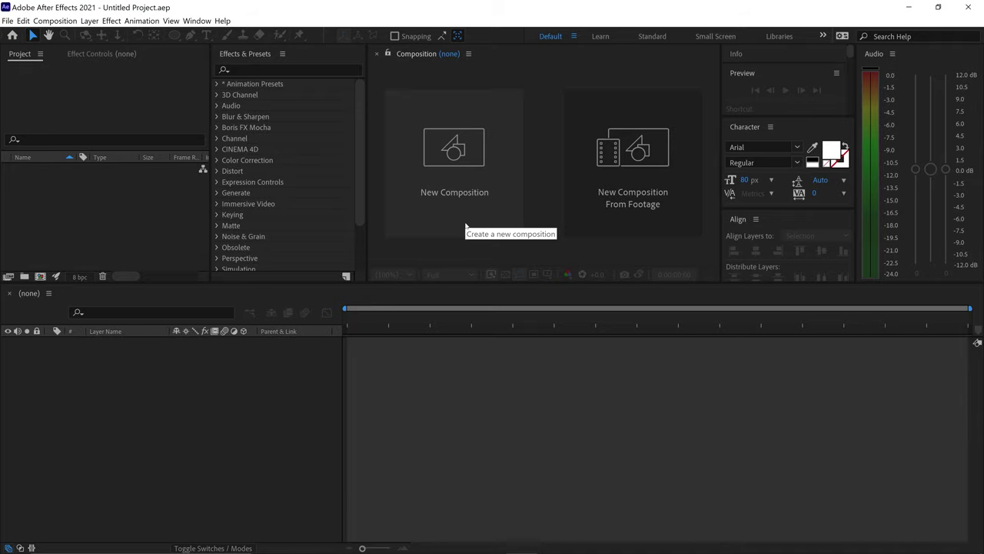
Create Comp 1 at 3840×2160, 60 fps, with a 0:00:30:00 duration
left_click(465, 225)
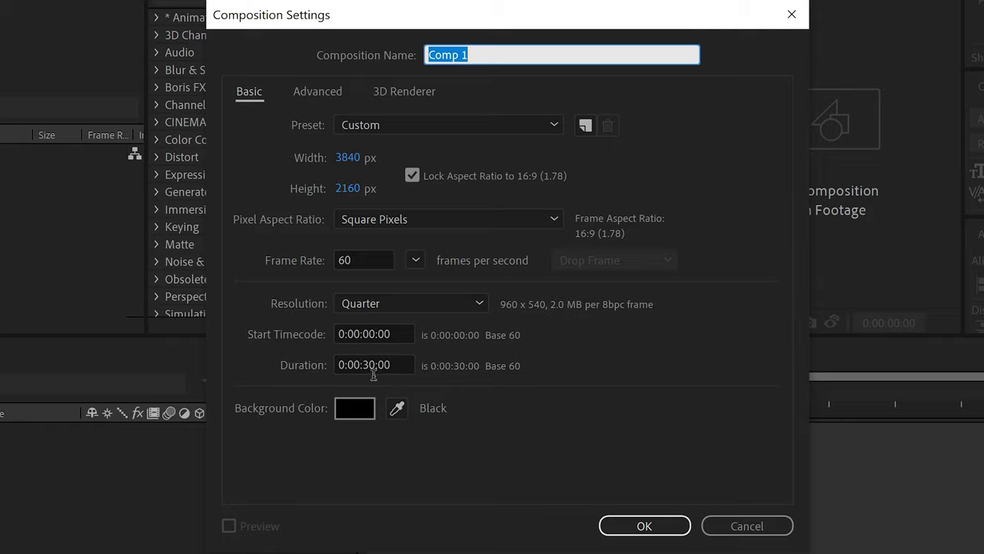
left_click(371, 373)
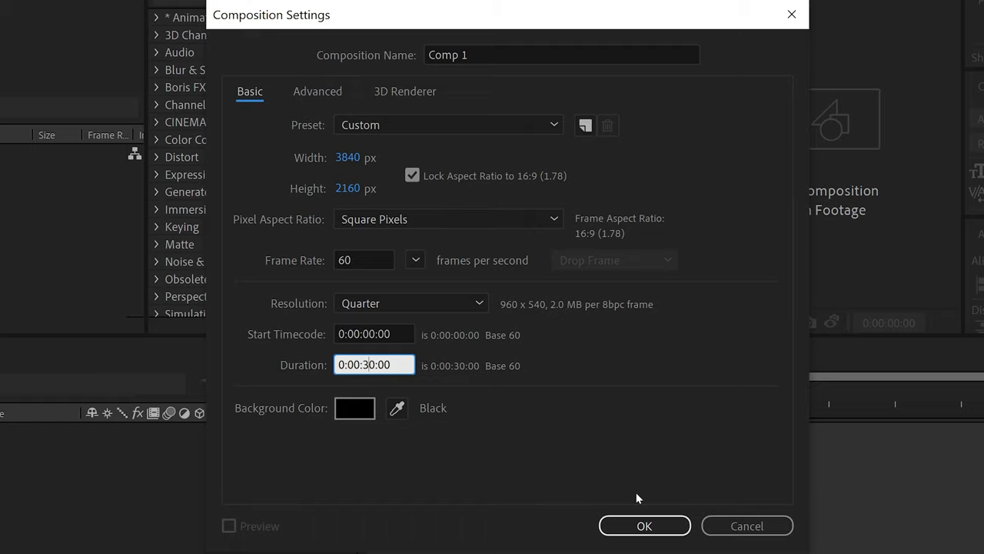
left_click(652, 523)
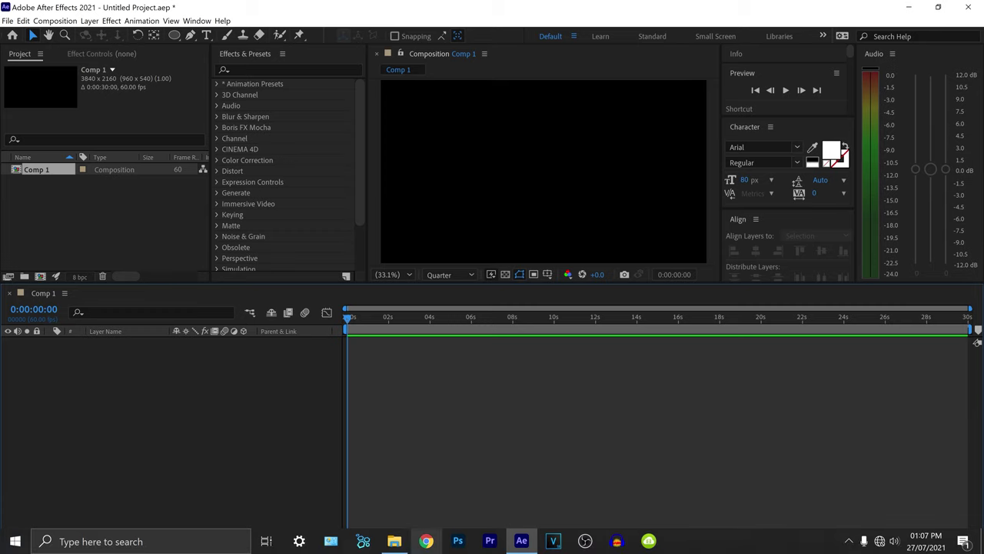
Import the WAV and flaming-hand PNG, place the PNG above the audio, and duplicate it
left_click(395, 540)
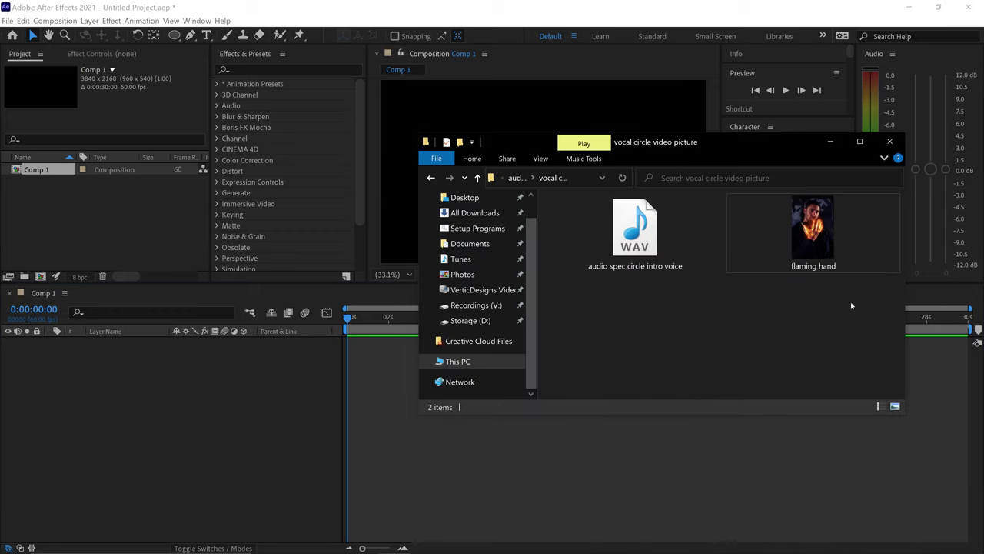
mouse_move(850, 306)
left_mouse_down()
mouse_move(638, 221)
mouse_move(235, 398)
left_mouse_up()
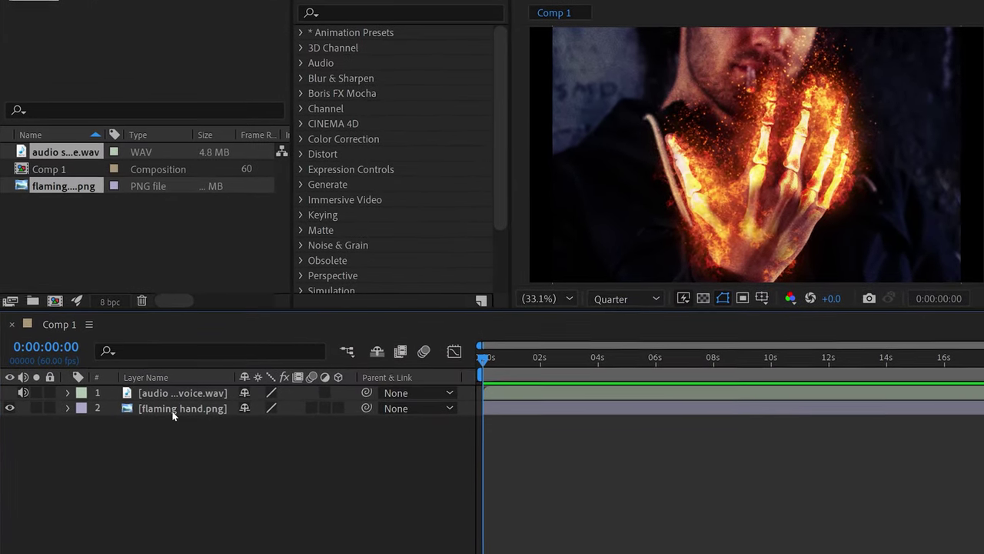
left_click(122, 355)
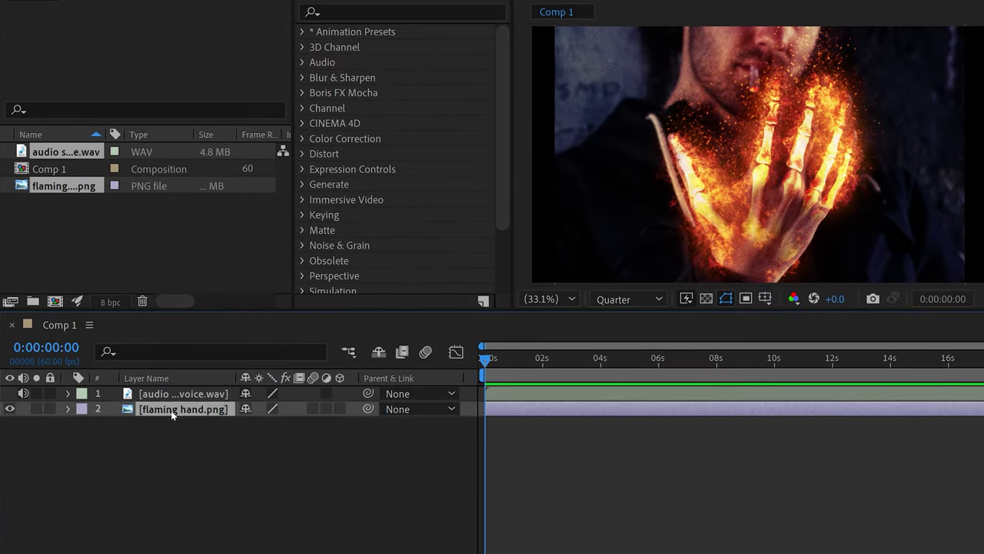
left_click_drag(173, 412, 159, 394)
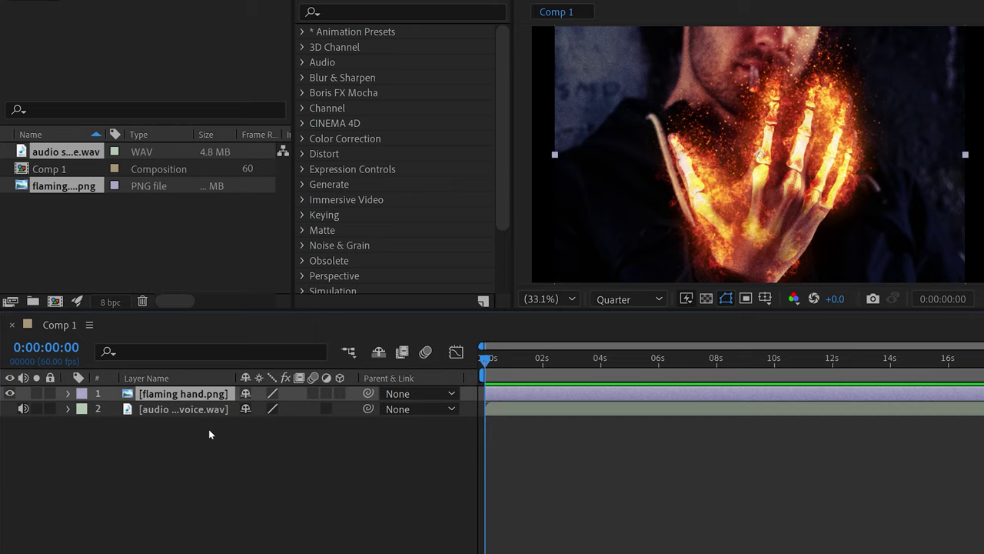
key("ctrl+d")
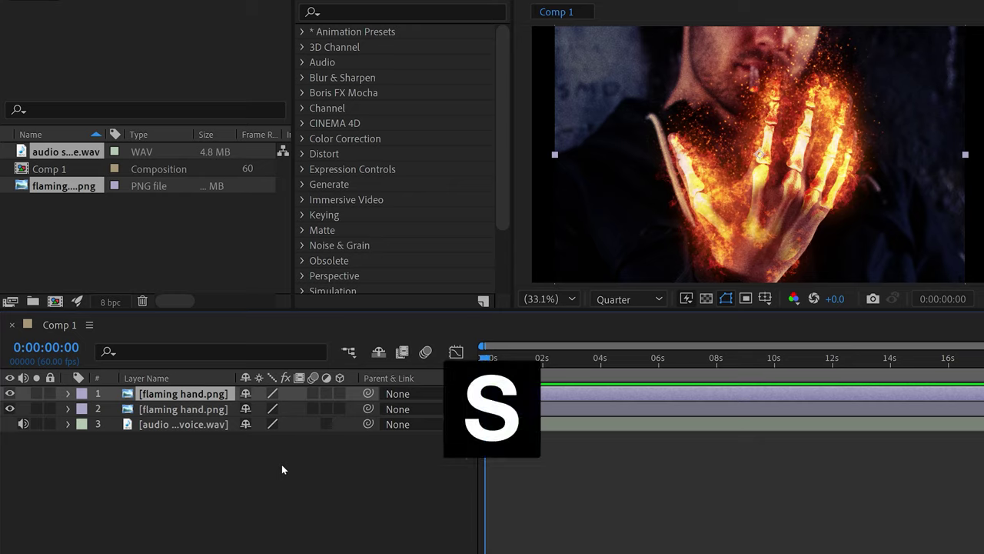
Scale the top hand copy to 34.3% and the second copy to 114%
key("s")
left_click(315, 407)
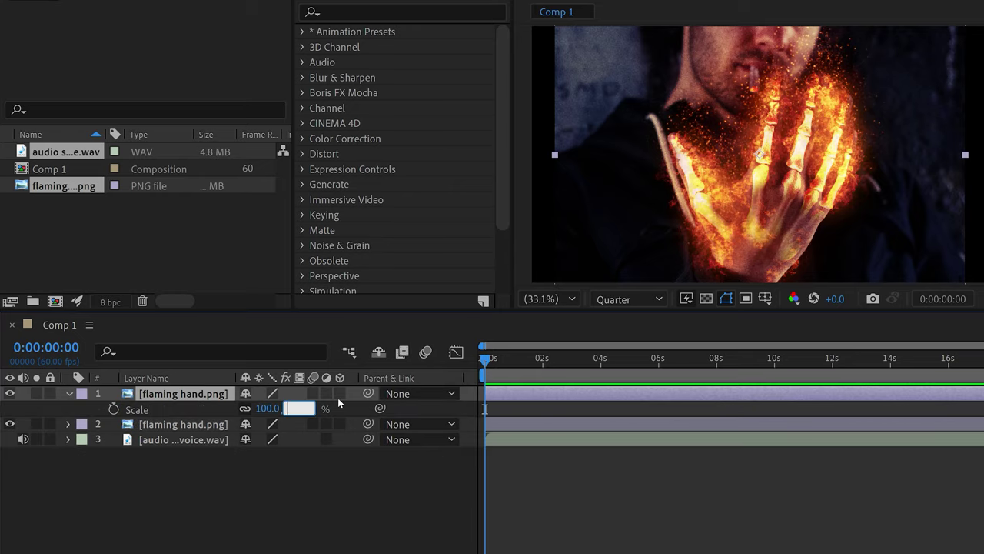
type("34.3")
left_click(319, 489)
left_click(185, 425)
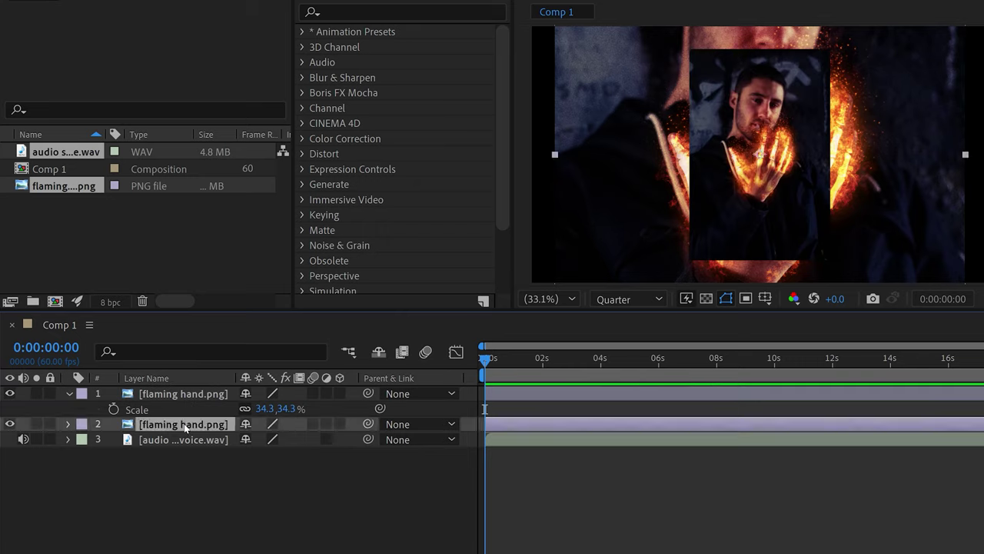
key("s")
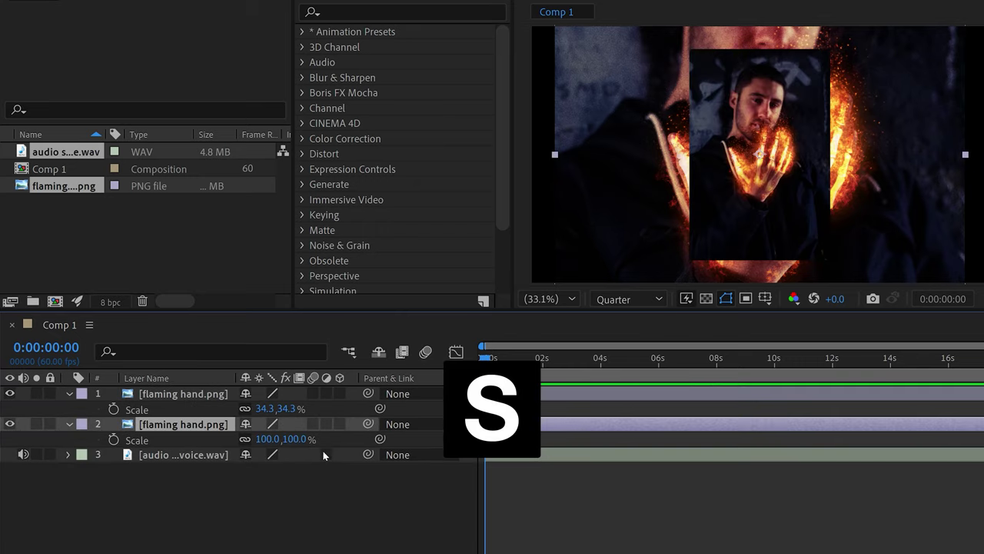
left_click(300, 441)
type("114")
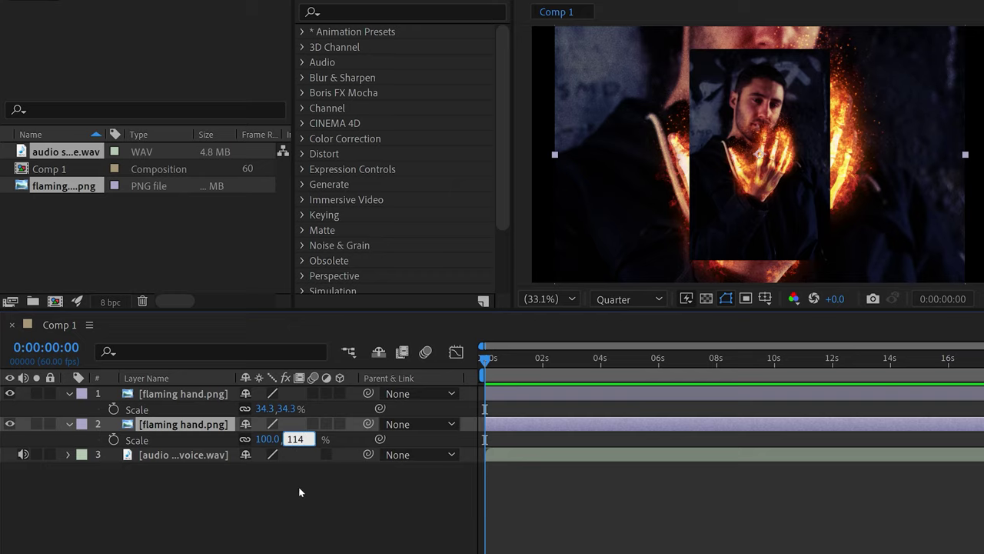
left_click(300, 492)
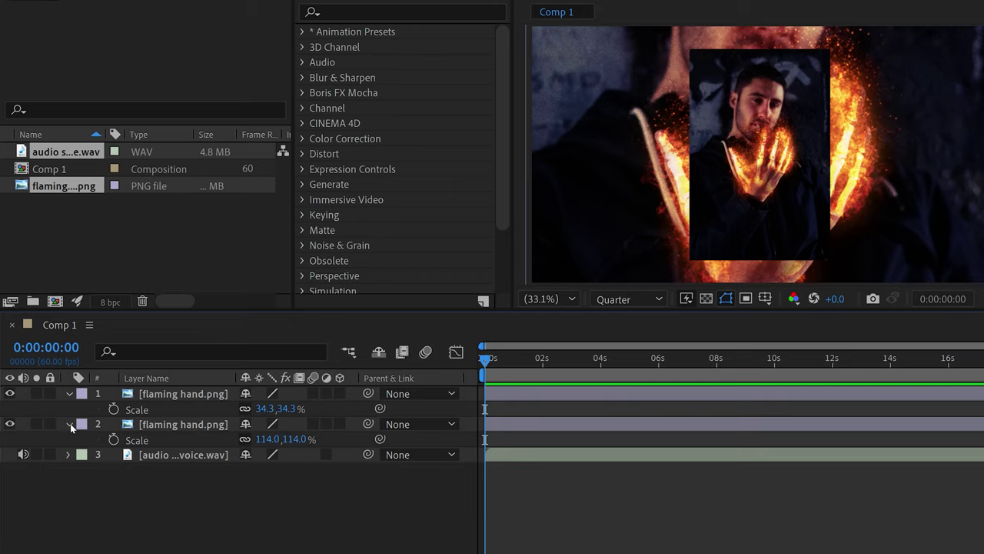
left_click(70, 425)
left_click(70, 394)
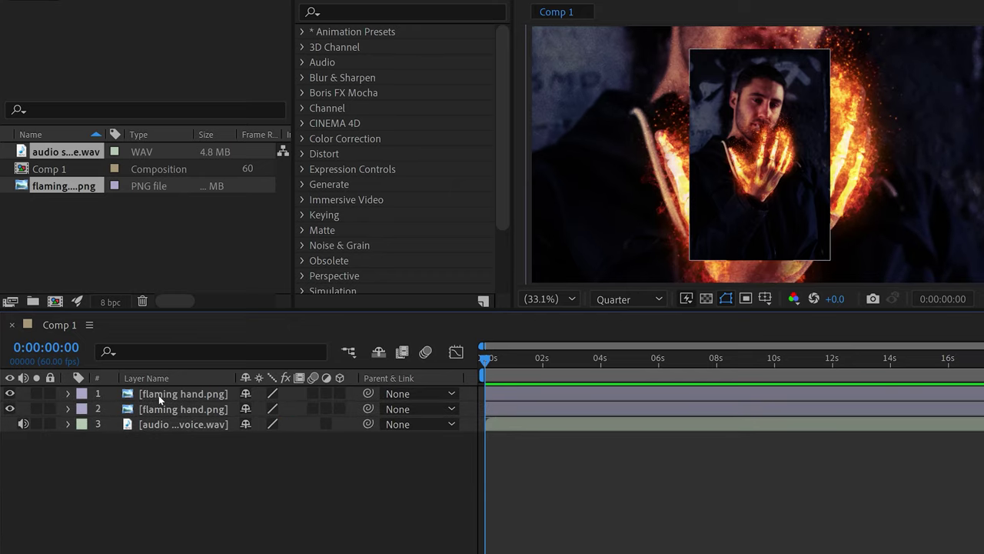
Move the top hand layer to position 1926, 1311
left_click(159, 394)
key("p")
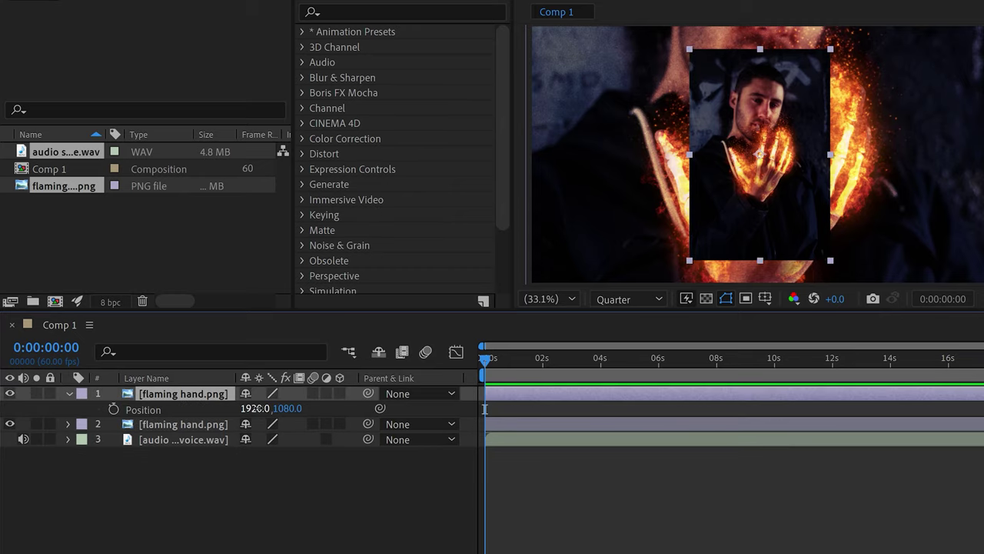
left_click(255, 408)
type("19")
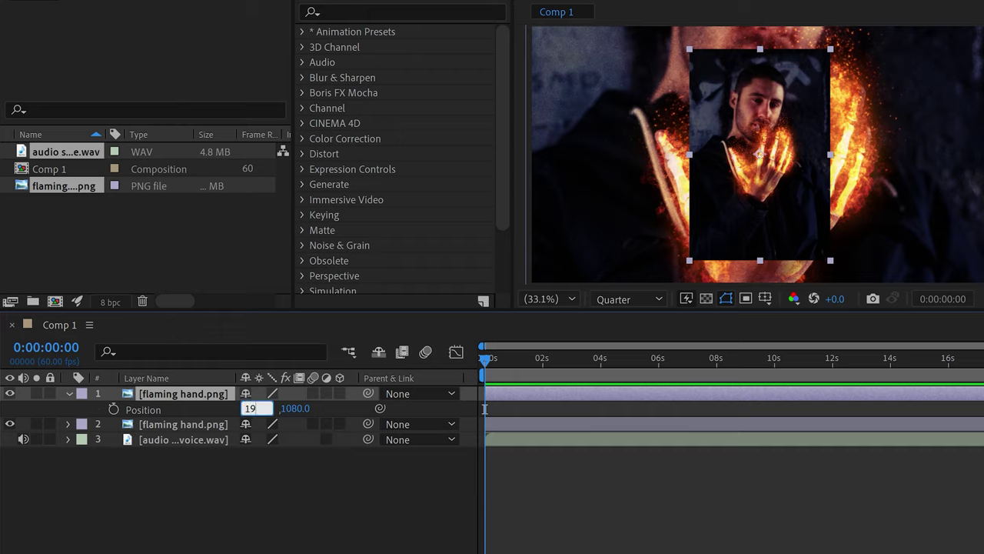
type("26")
key("Tab")
type("13")
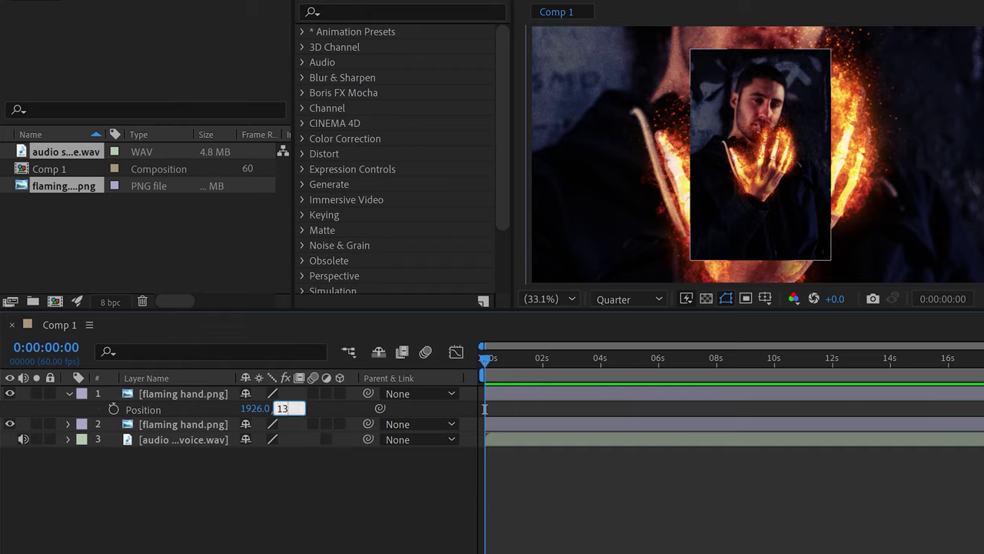
type("11")
key("Return")
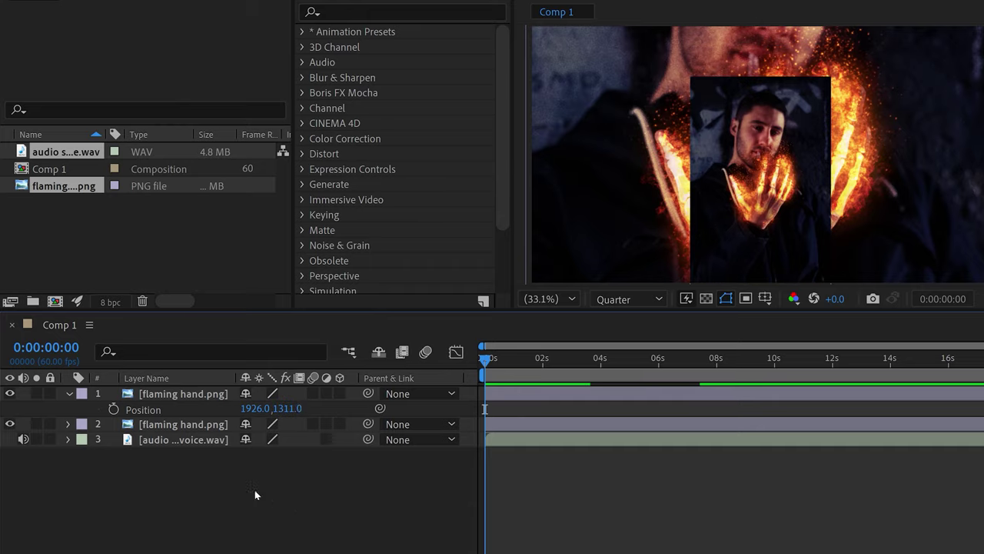
Apply a Stroke effect to the top hand layer with brush size 20 and hardness 100
left_click(175, 395)
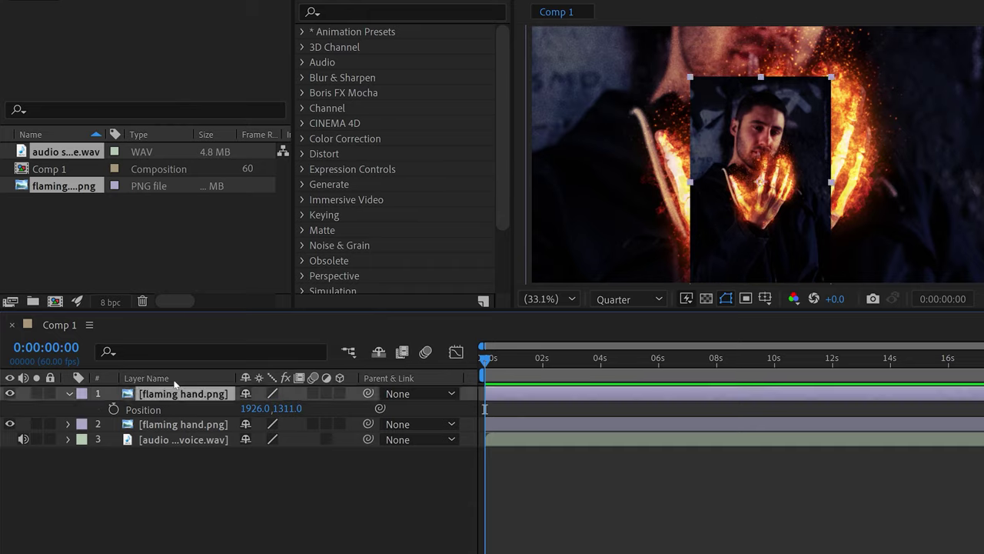
left_click(357, 13)
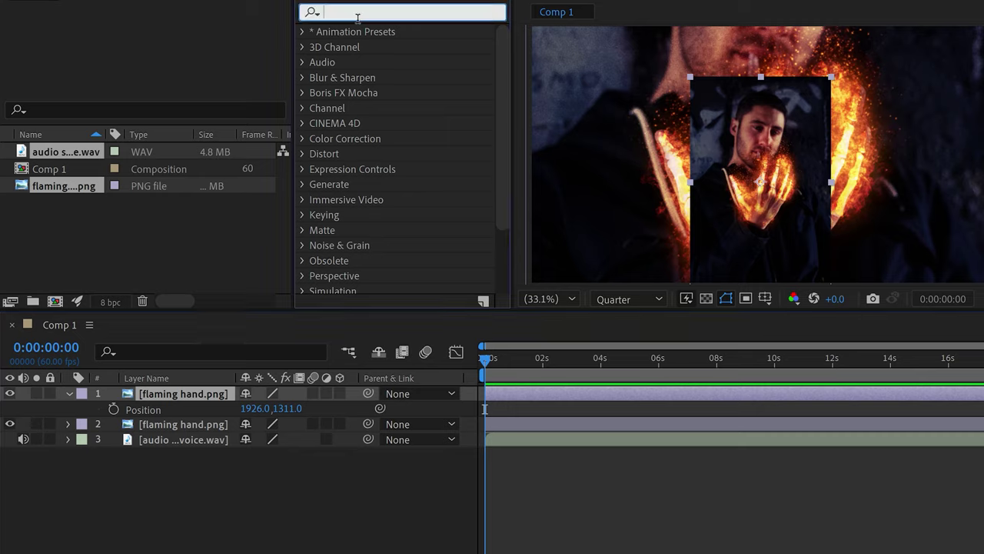
type("stro")
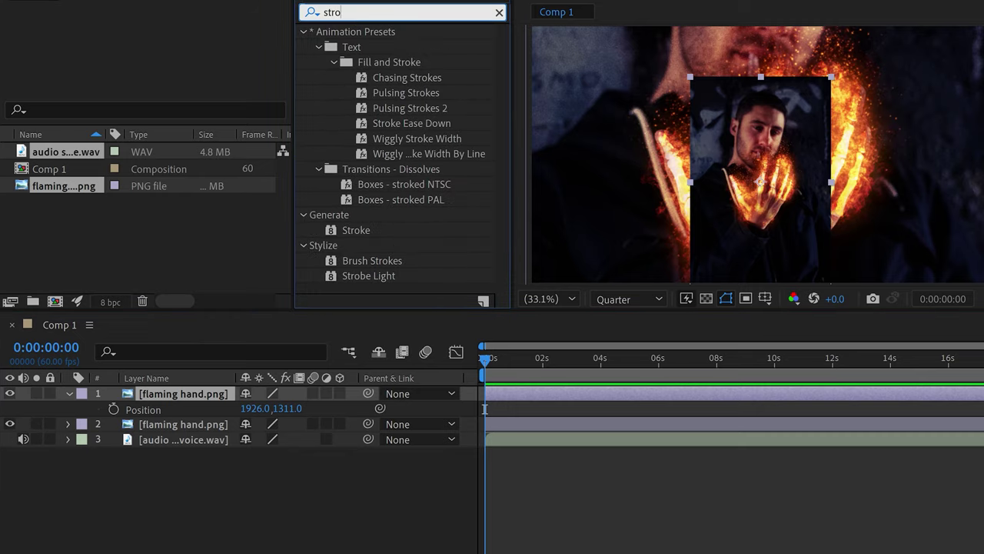
type("ke")
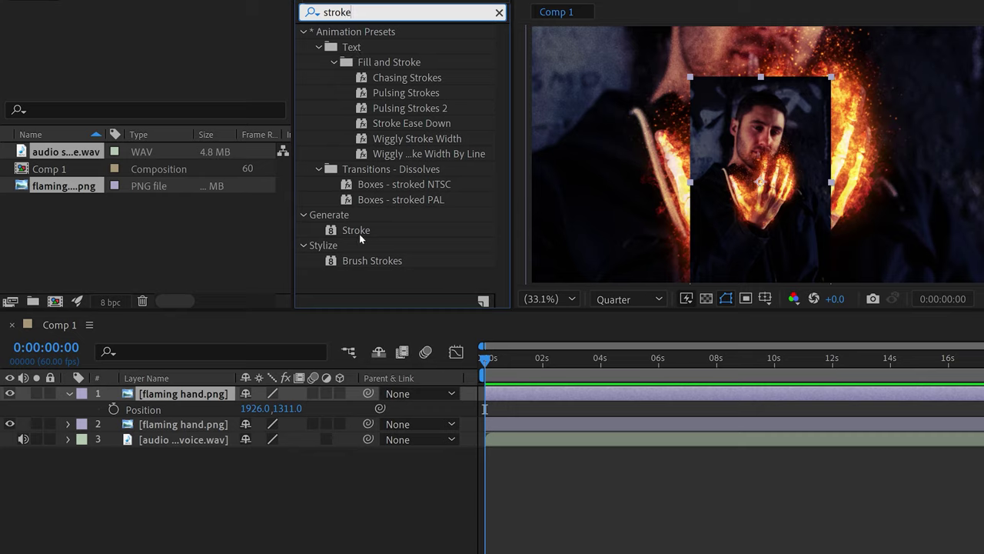
left_click_drag(357, 232, 176, 400)
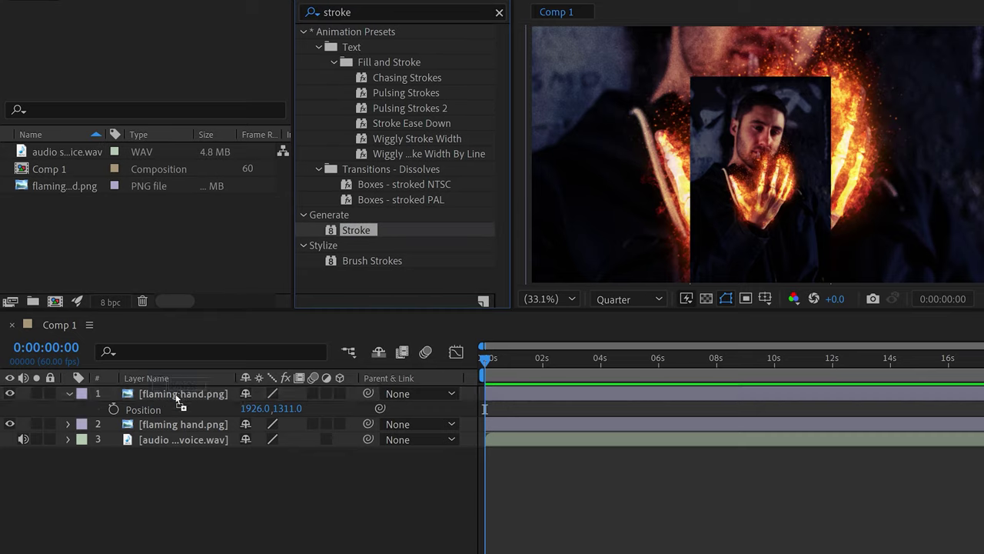
left_click_drag(177, 398, 165, 393)
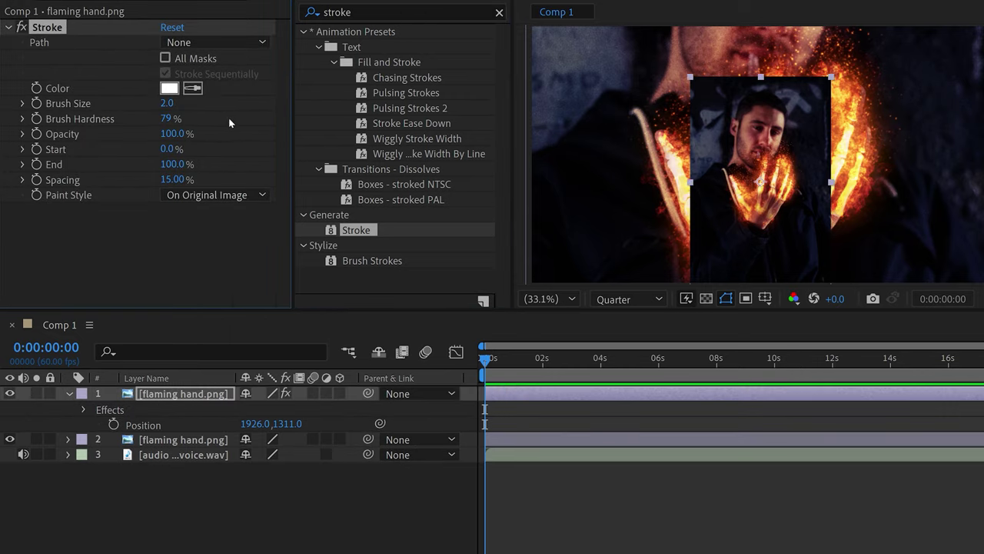
left_click(166, 103)
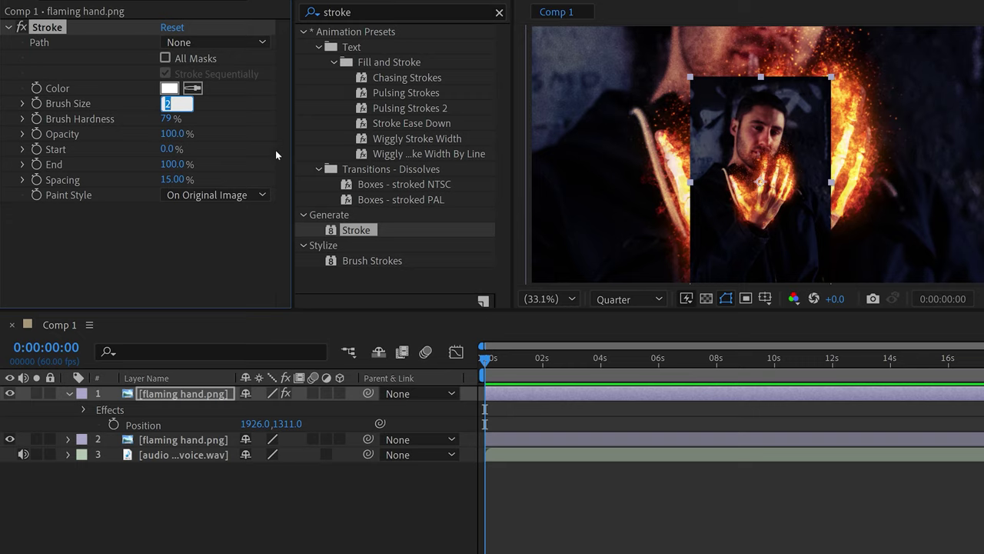
type("20")
left_click(173, 123)
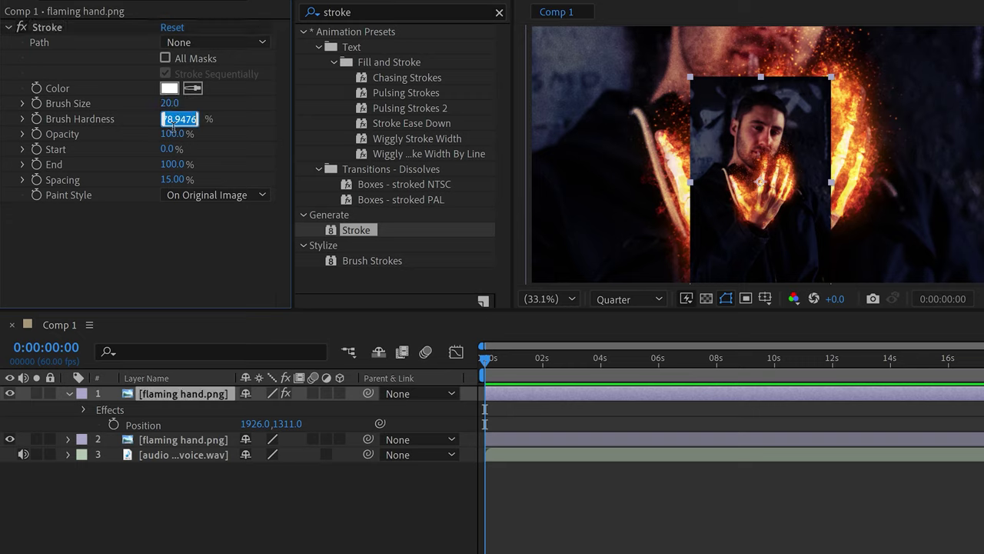
type("100")
key("Return")
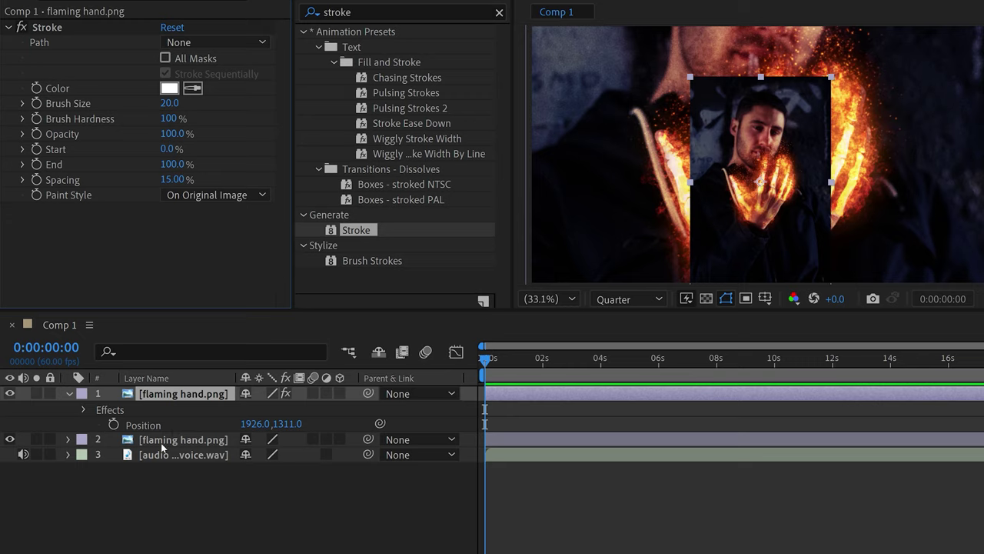
Set the enlarged background copy's opacity to 20%
left_click(171, 441)
key("t")
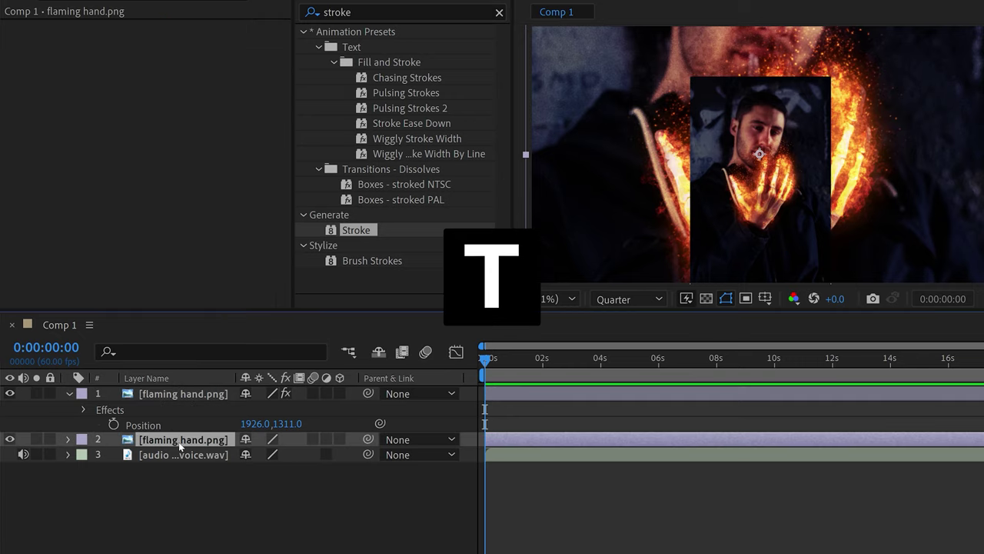
left_click(249, 455)
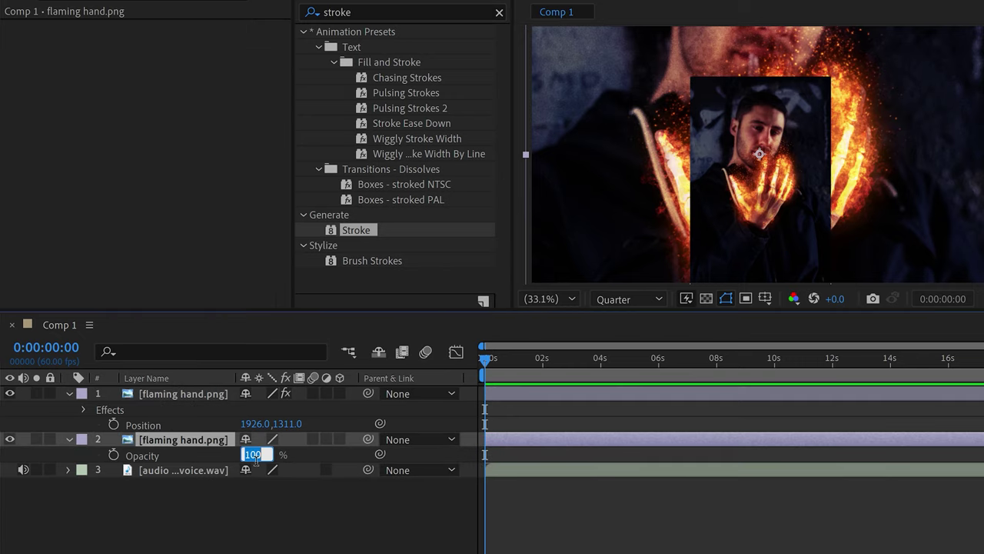
type("20")
key("Return")
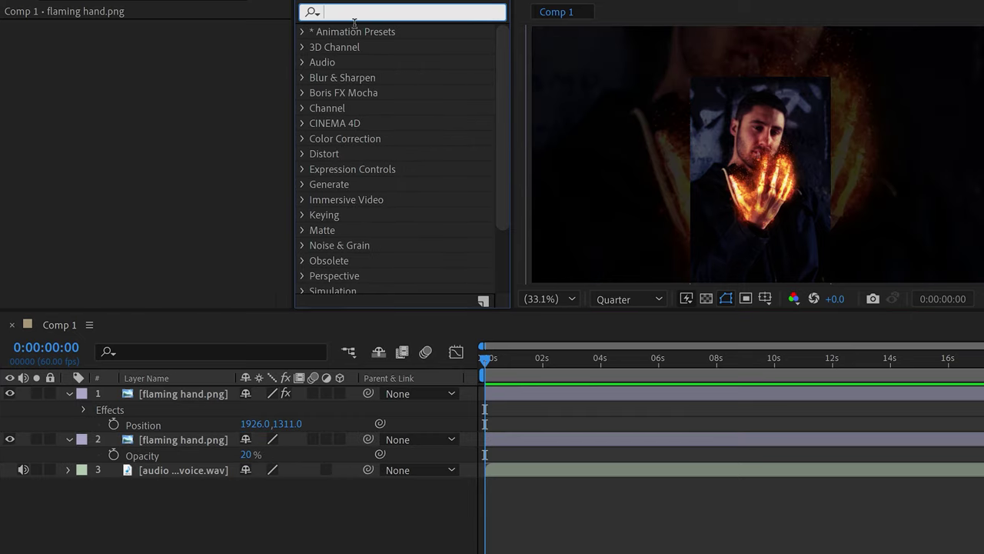
Apply Gaussian Blur (Legacy) to the faded copy with blurriness 400
type("gauss")
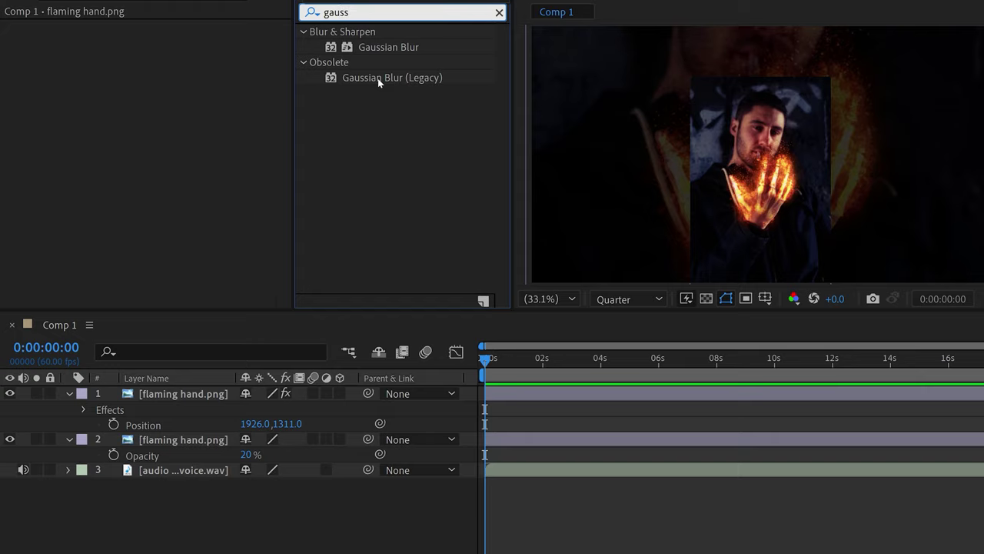
left_click(378, 78)
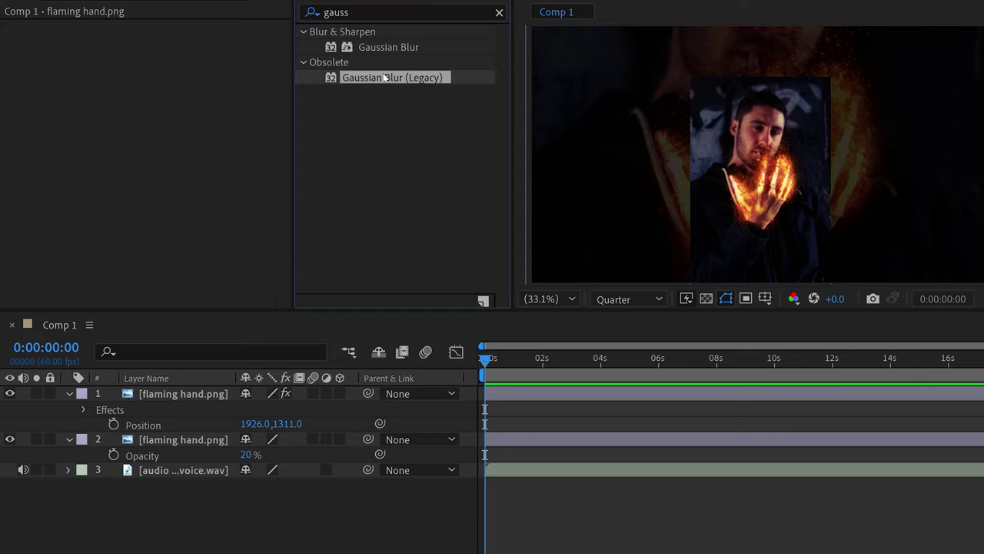
left_click_drag(384, 78, 186, 440)
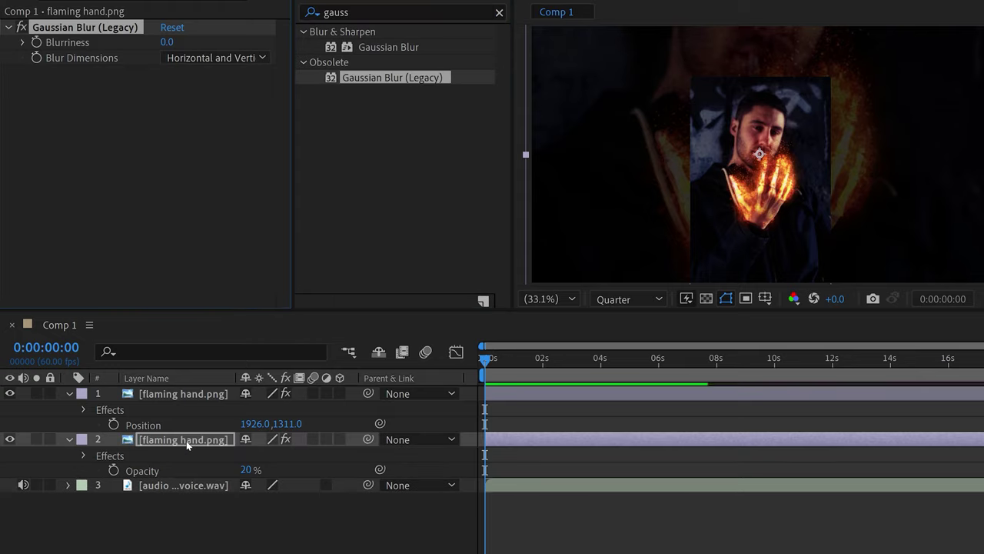
left_click(170, 91)
type("4")
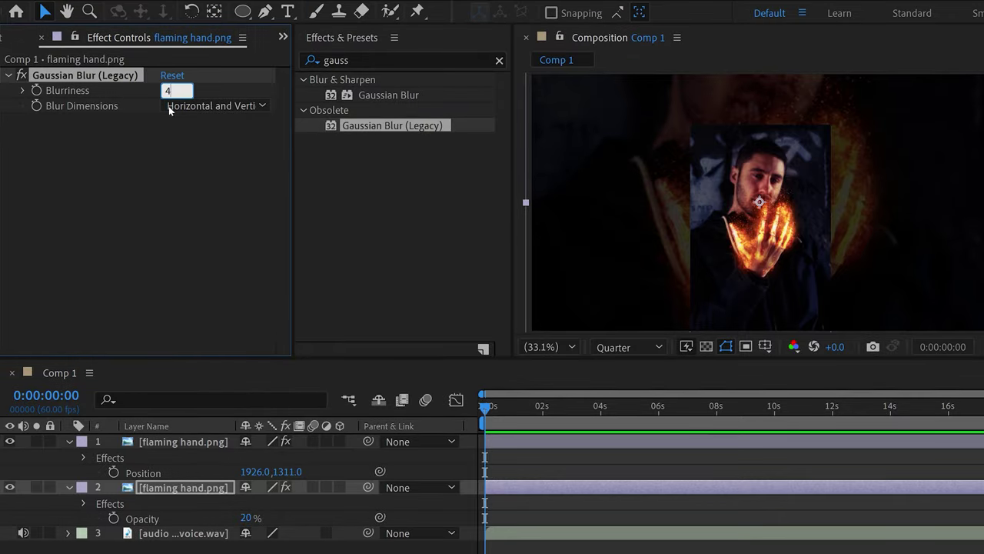
type("00")
key("Return")
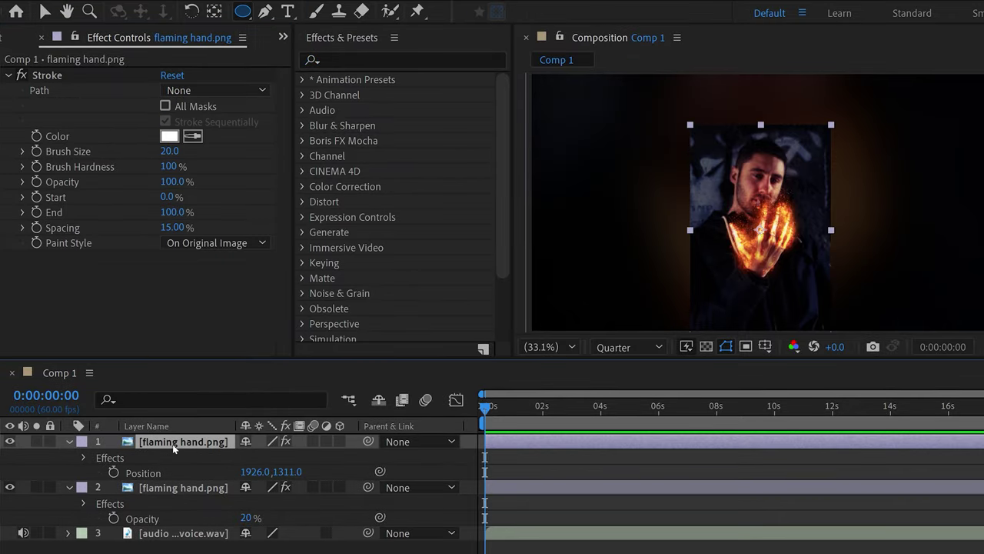
Draw a circular ellipse mask on the top hand layer and nudge it slightly upward
left_click(243, 12)
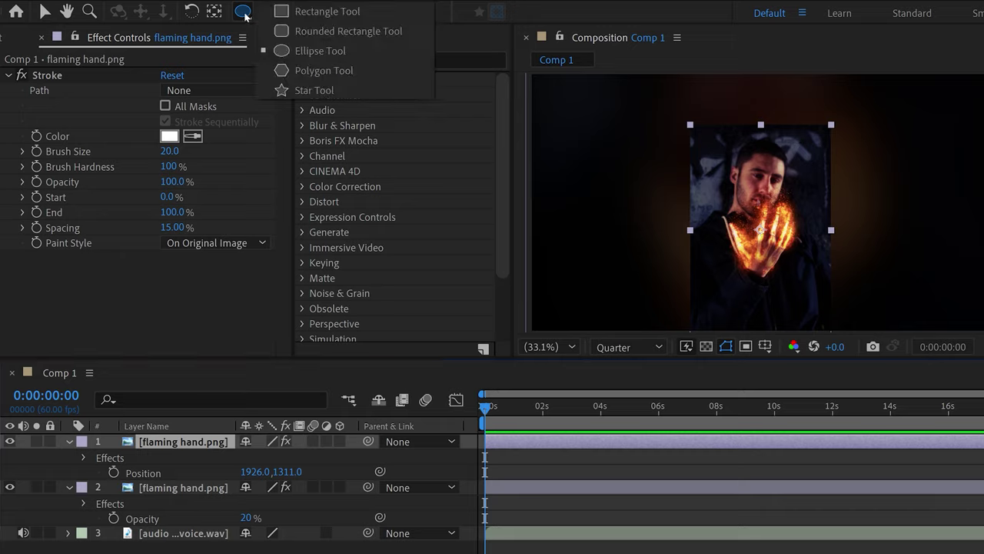
left_click(287, 49)
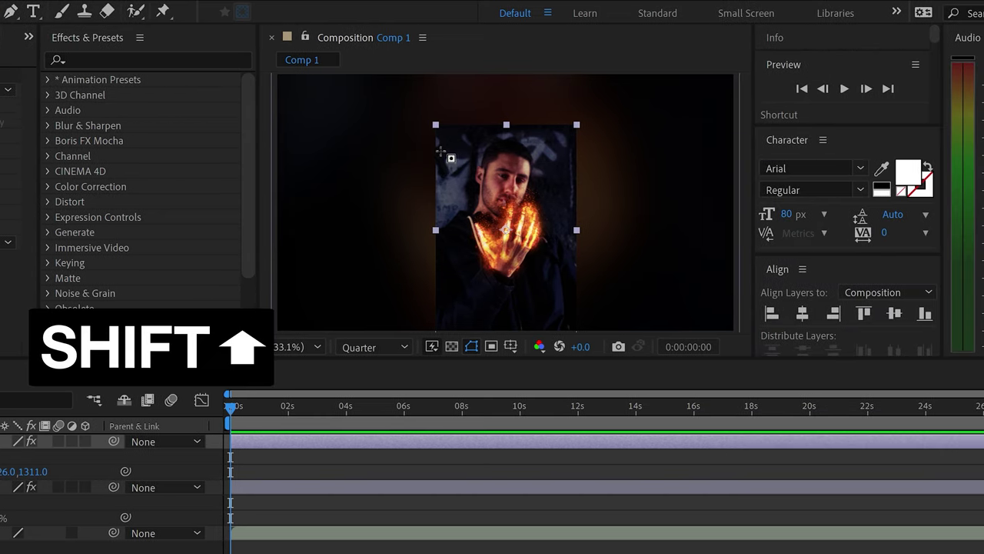
left_click_drag(441, 152, 579, 277)
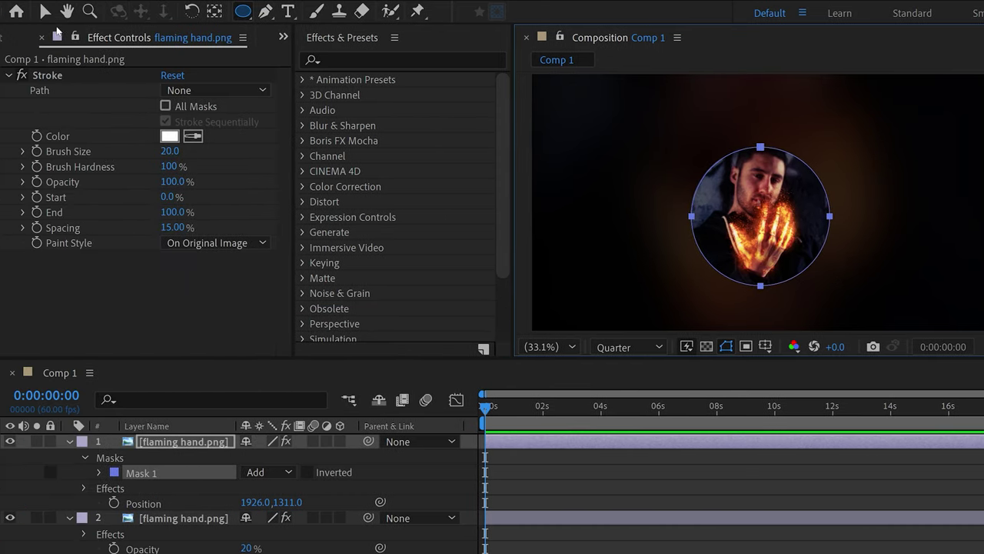
left_click(44, 15)
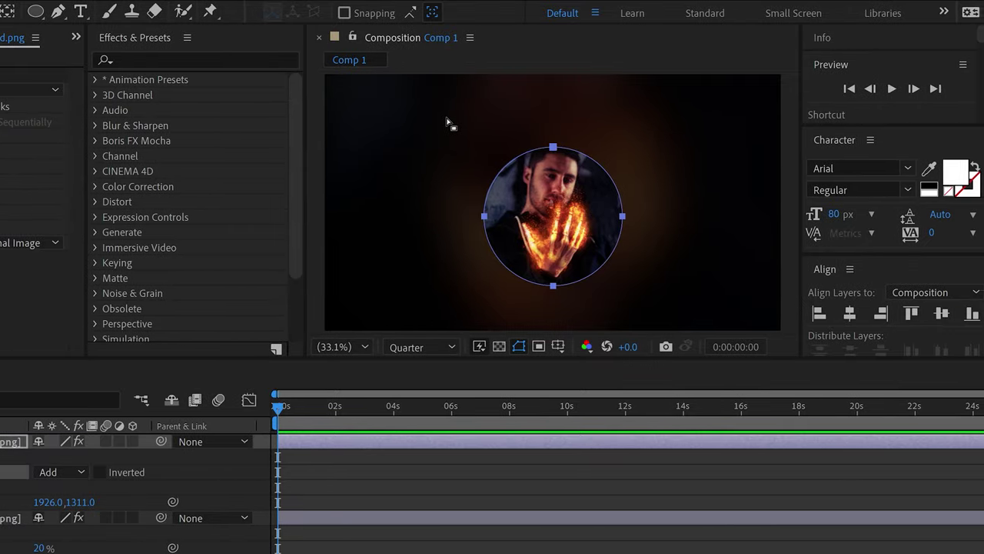
left_click_drag(396, 114, 621, 329)
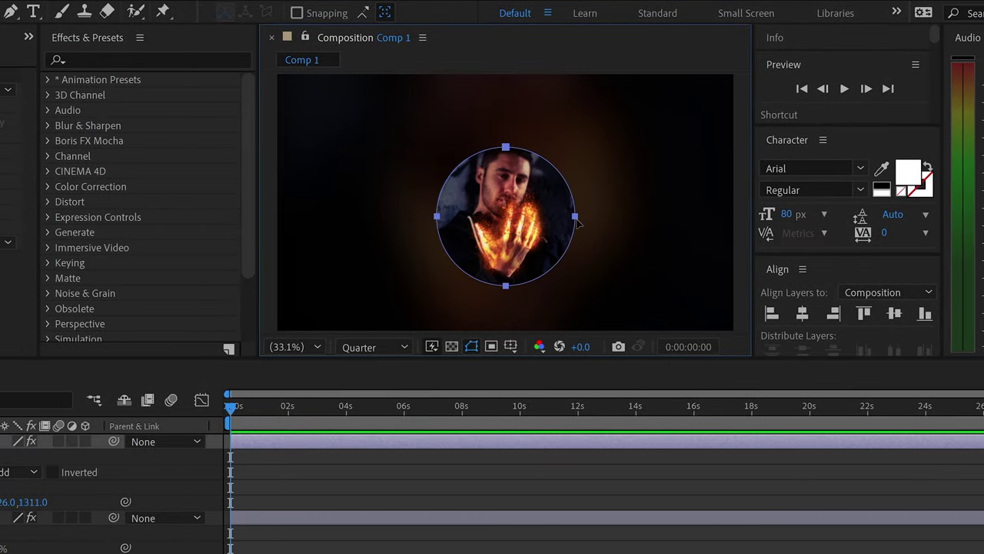
left_click_drag(578, 223, 578, 217)
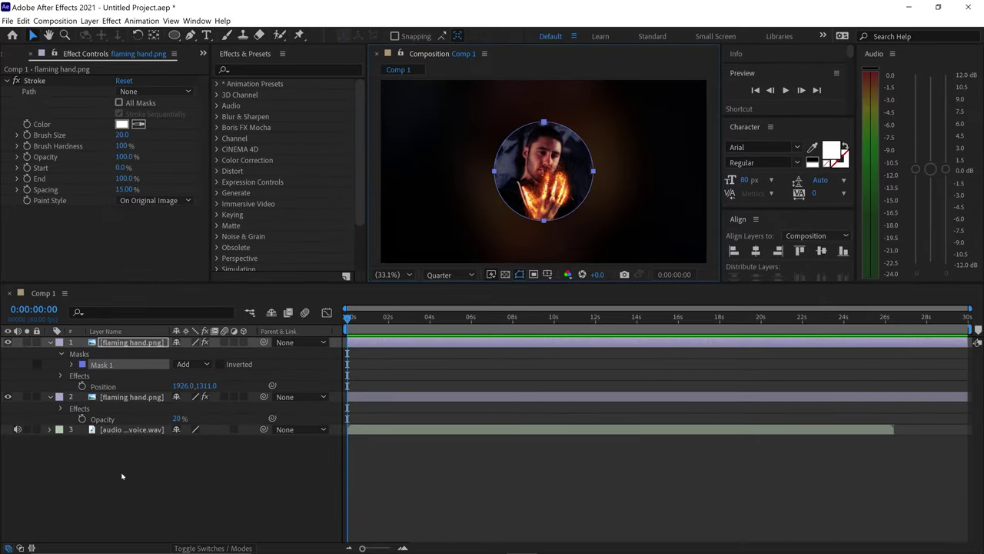
Add a new black solid and move it down below the top hand layer
left_click(108, 475)
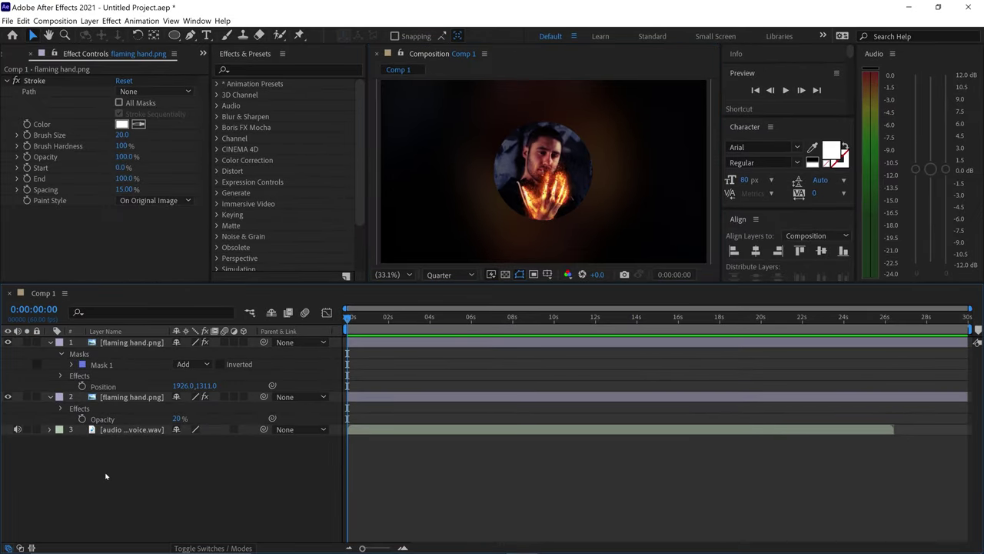
left_click(51, 342)
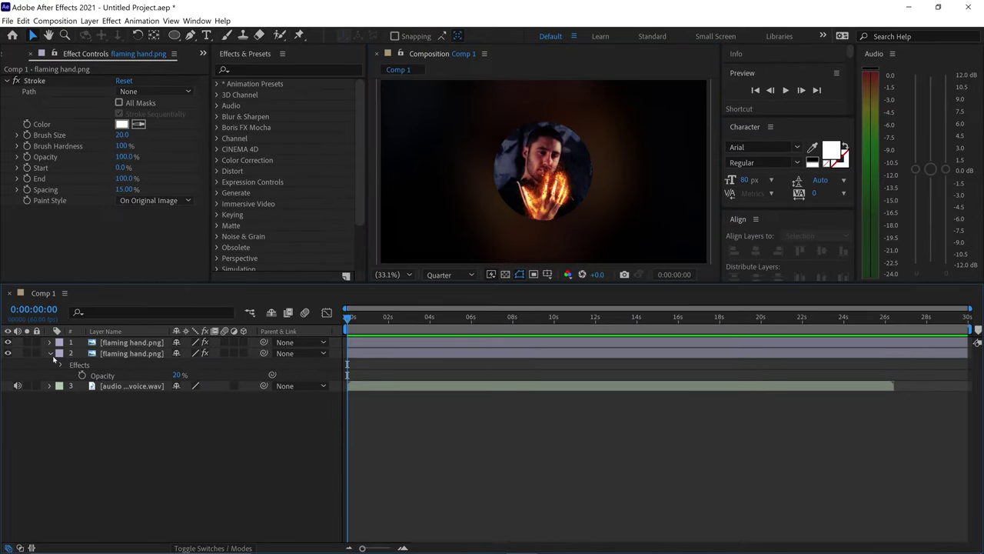
left_click(52, 355)
right_click(142, 401)
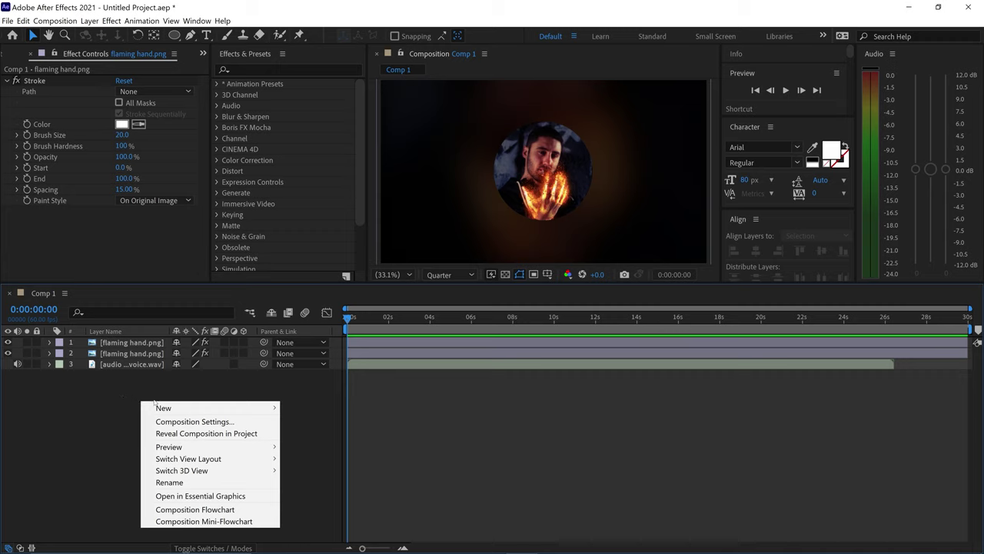
mouse_move(207, 408)
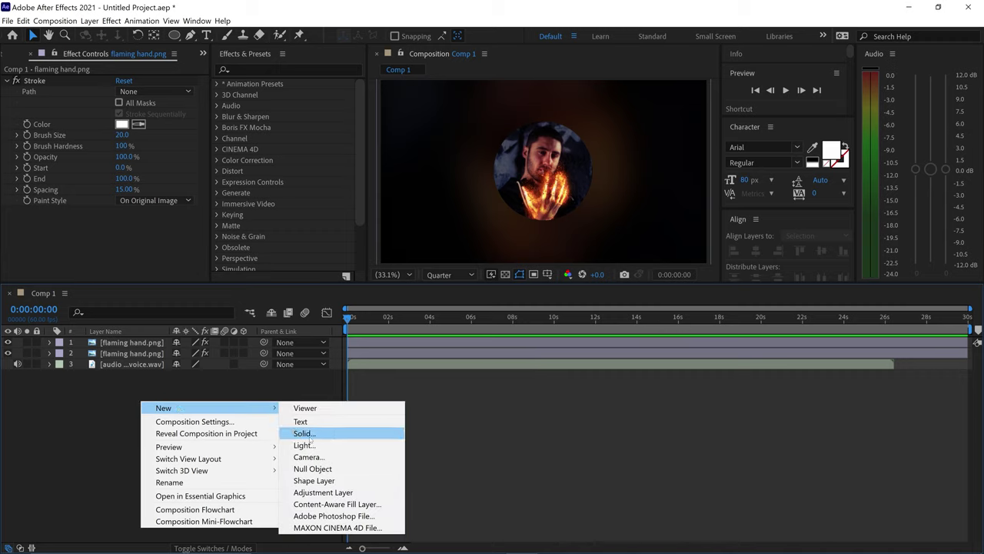
left_click(303, 433)
left_click(582, 428)
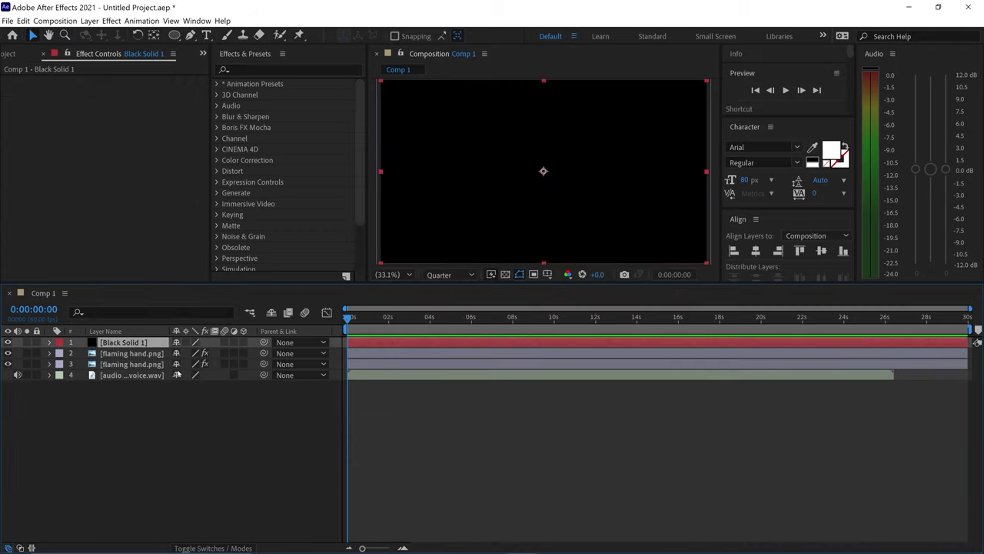
left_click_drag(126, 343, 133, 367)
Apply Gradient Ramp to the black solid with start colour 606A9A
left_click(250, 76)
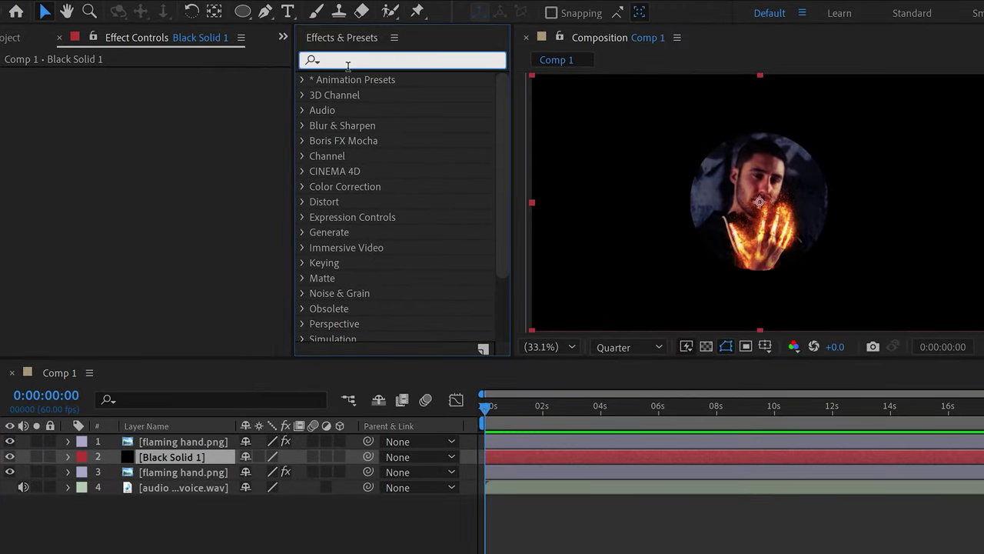
type("gradi")
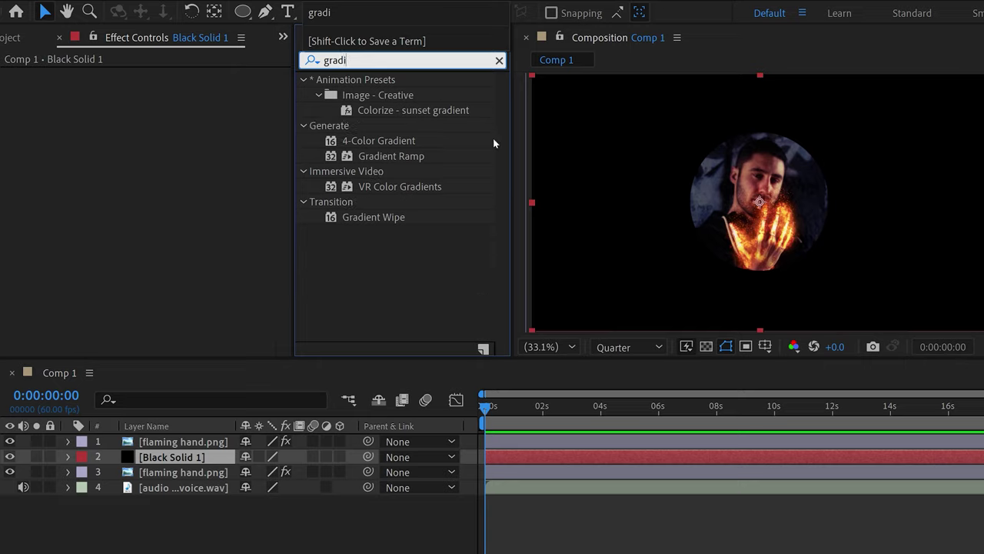
left_click(392, 157)
left_click_drag(406, 159, 184, 458)
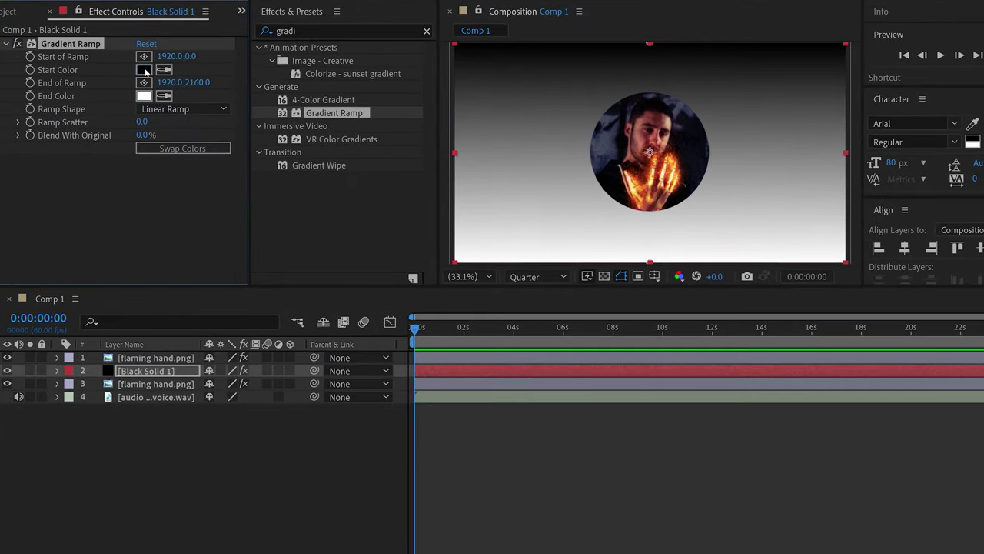
left_click(143, 70)
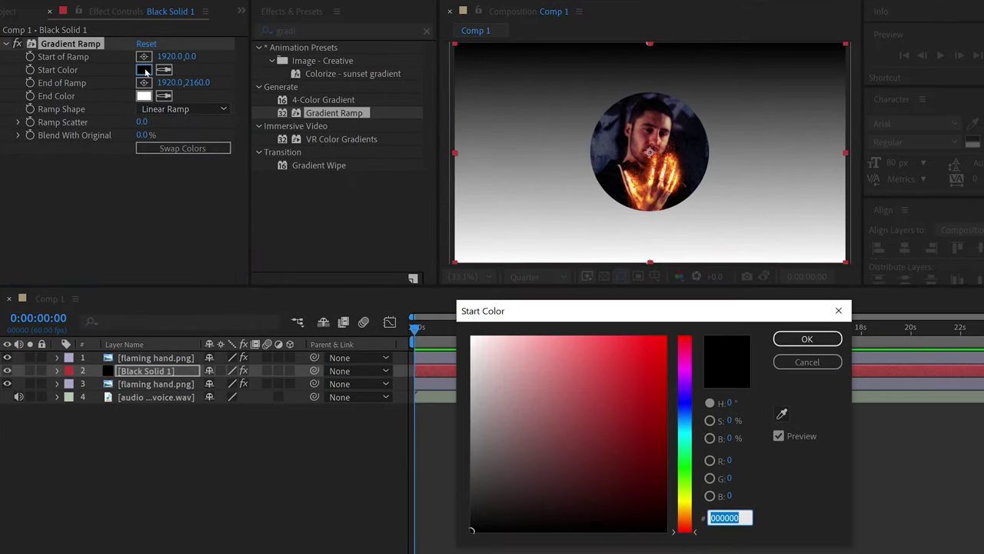
type("606")
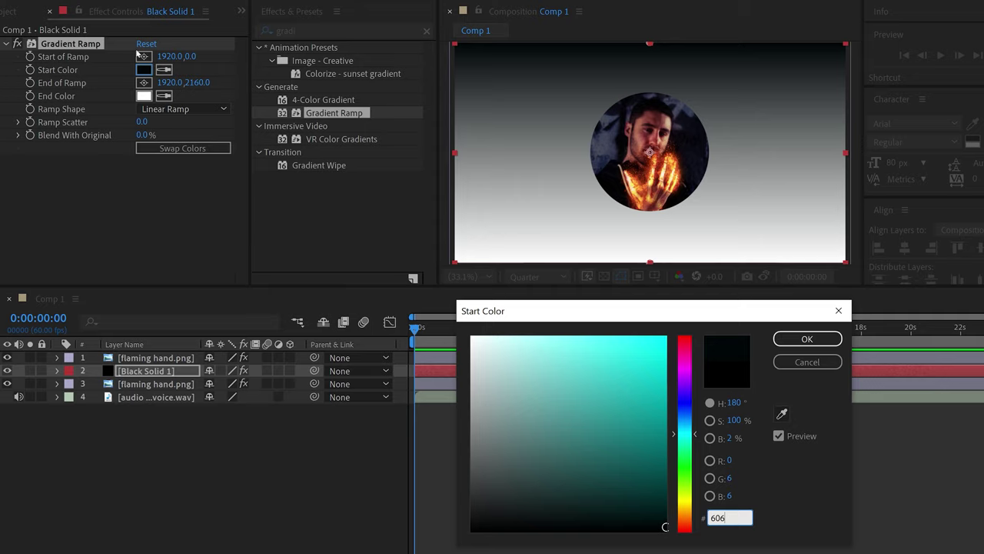
type("A9A")
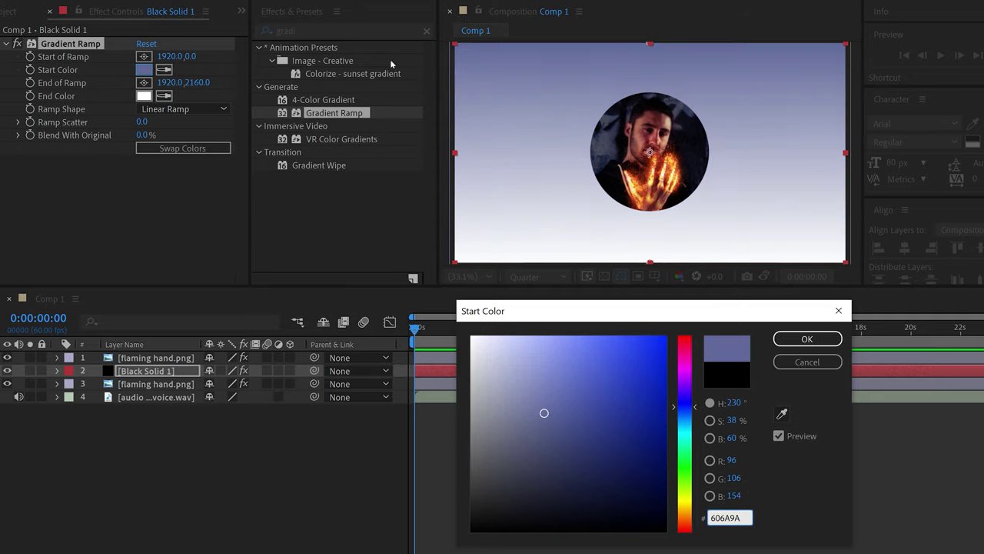
left_click(807, 339)
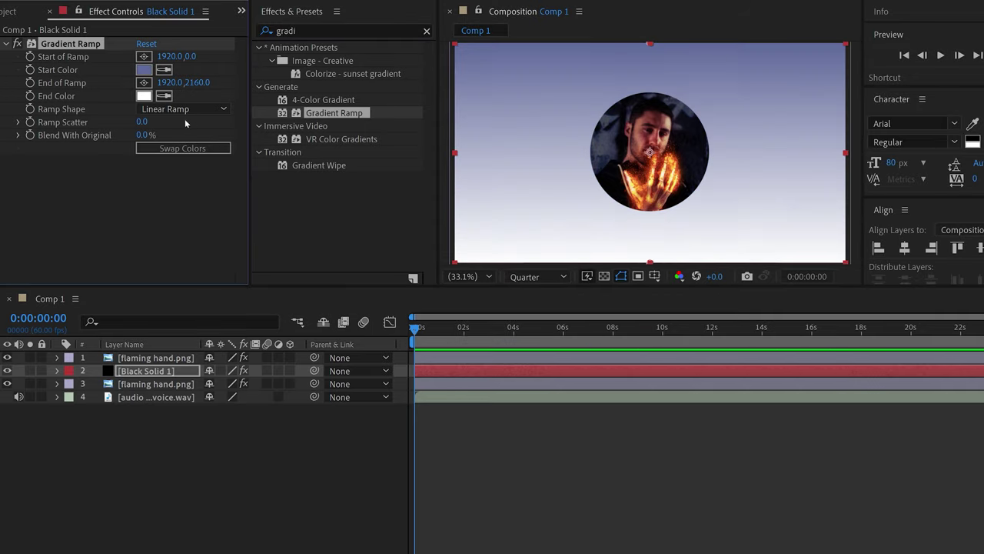
Make the ramp radial with a black end colour, and move the solid below both hand layers
left_click(163, 109)
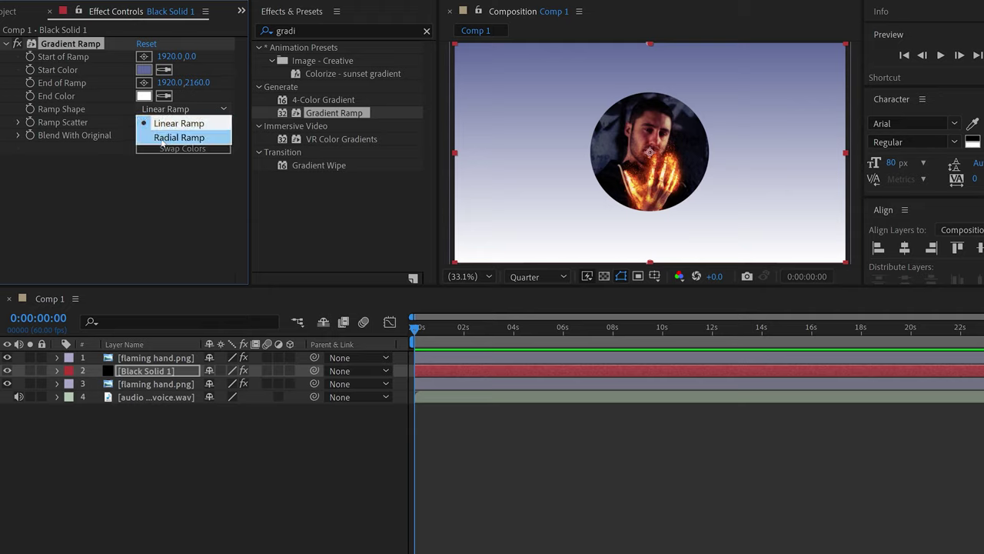
left_click(187, 138)
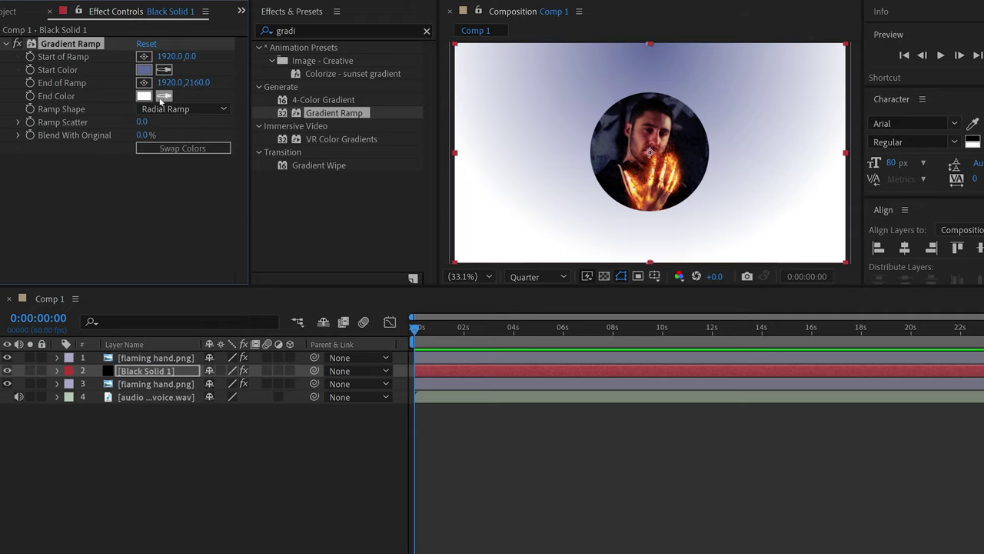
left_click(144, 96)
left_click_drag(552, 430, 470, 531)
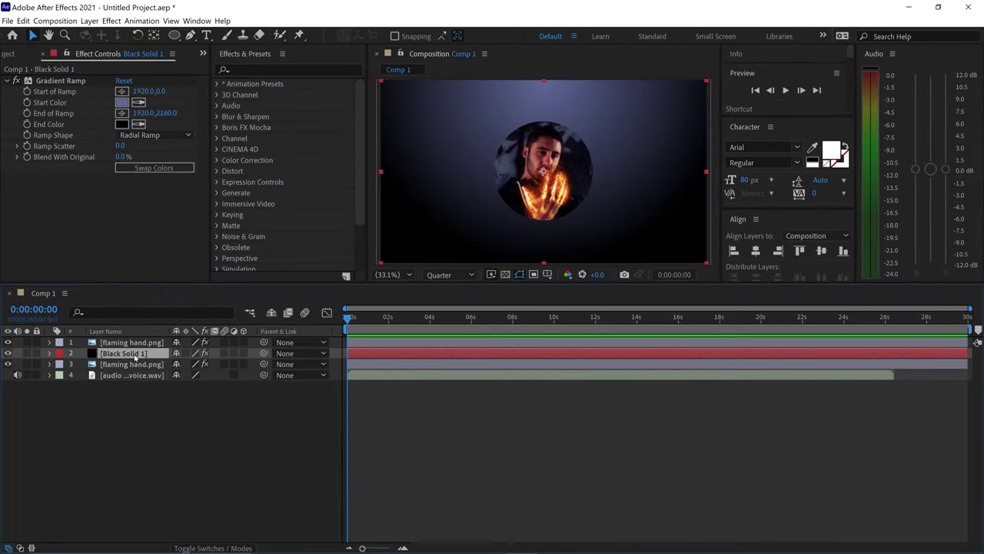
left_click_drag(123, 353, 133, 370)
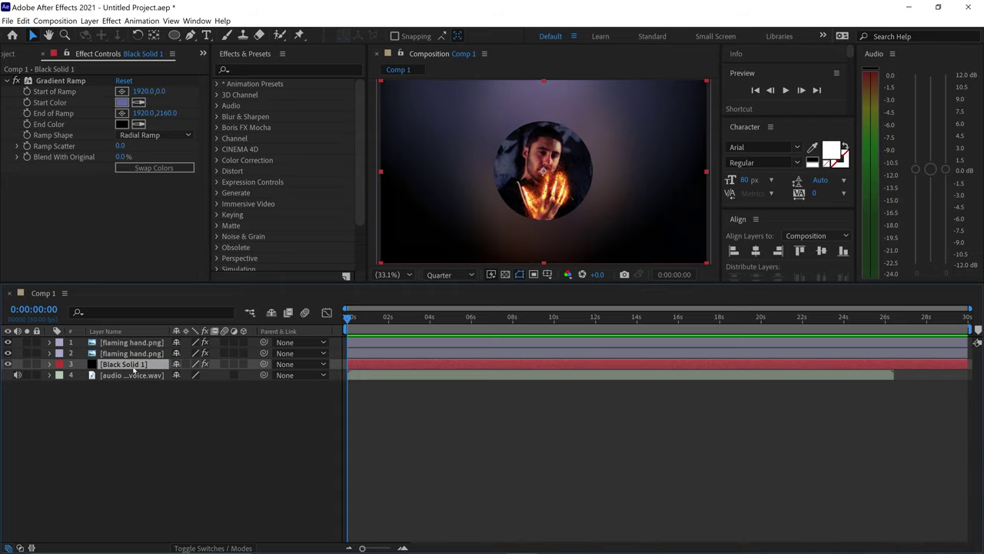
Search effects for 'audio' and add Black Solid 3 directly beneath the circular hand layer
left_click(243, 71)
type("aud")
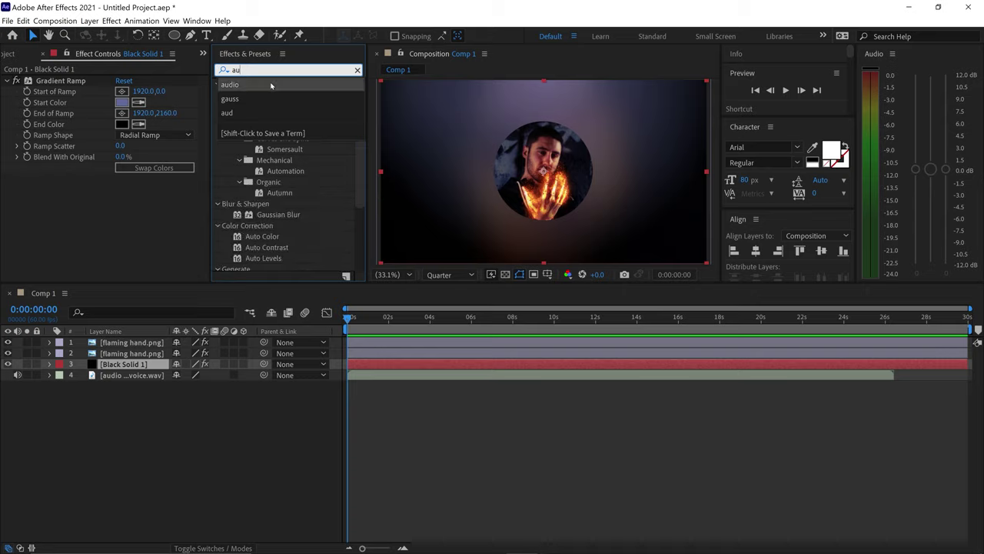
type("io")
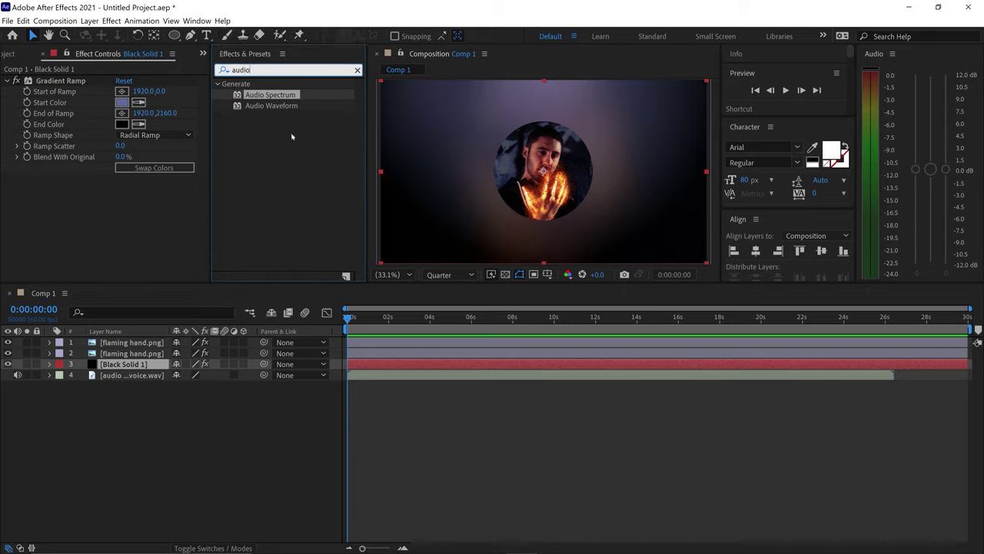
right_click(167, 412)
mouse_move(189, 415)
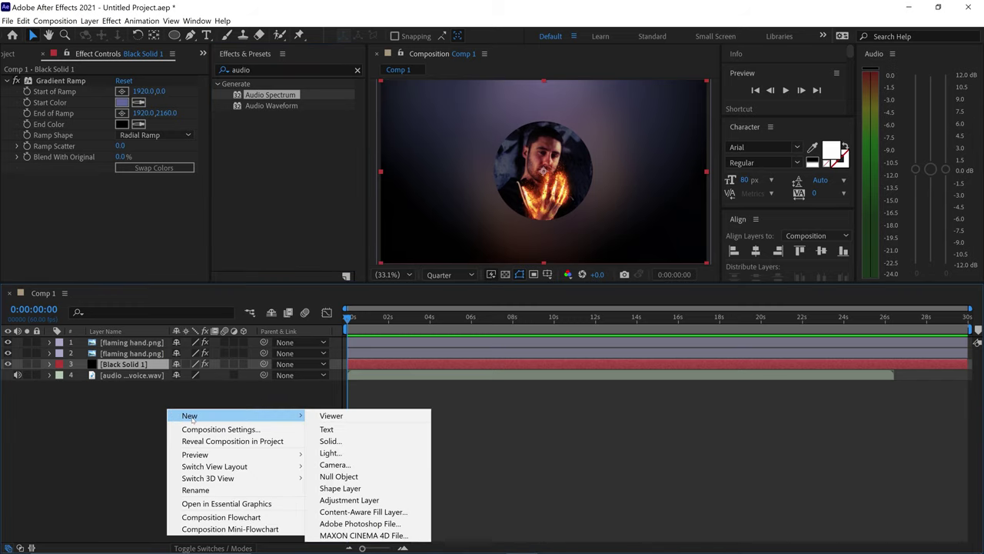
left_click(331, 441)
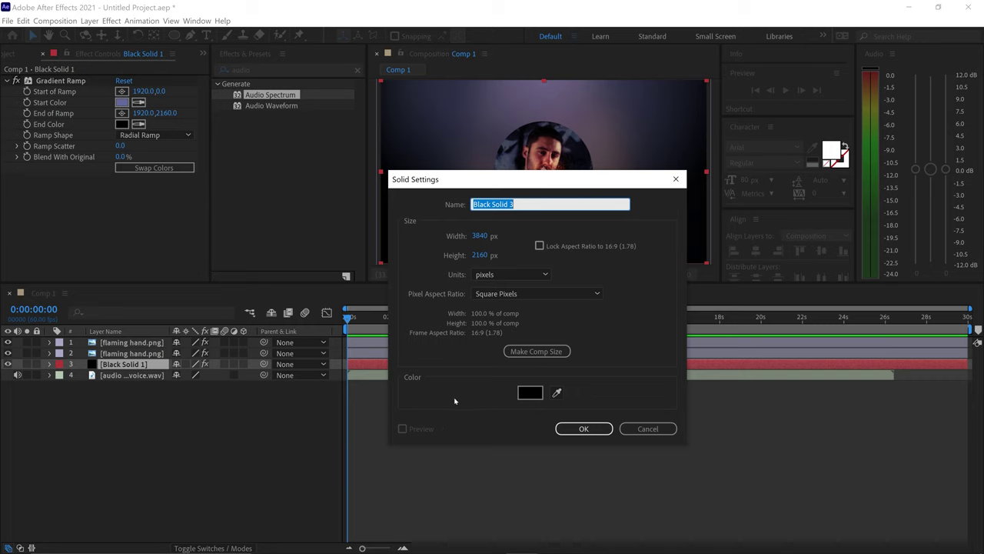
left_click(573, 428)
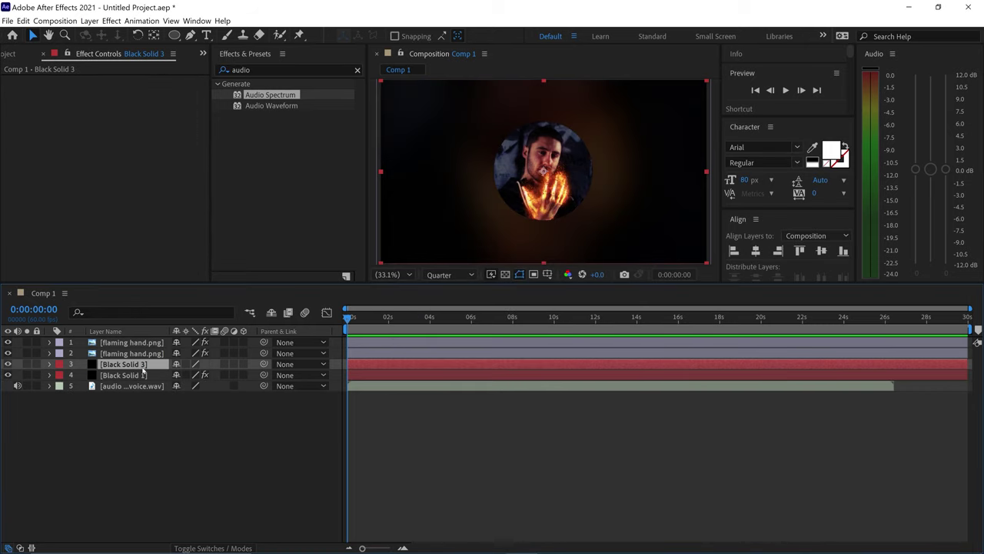
left_click_drag(139, 368, 133, 353)
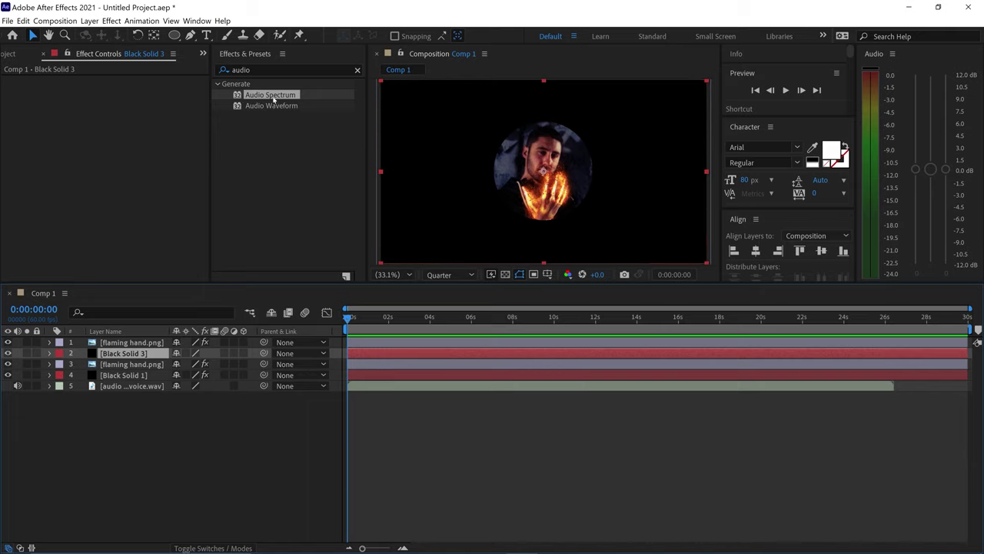
Apply Audio Spectrum to Black Solid 3, sourced from the voice WAV, spanning 0 to 3864
left_click_drag(269, 95, 115, 353)
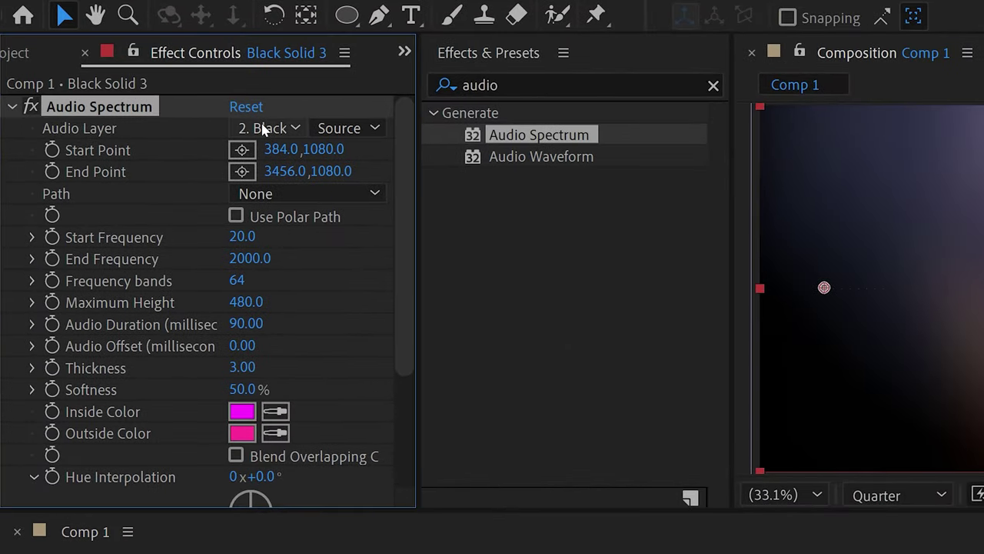
left_click(264, 128)
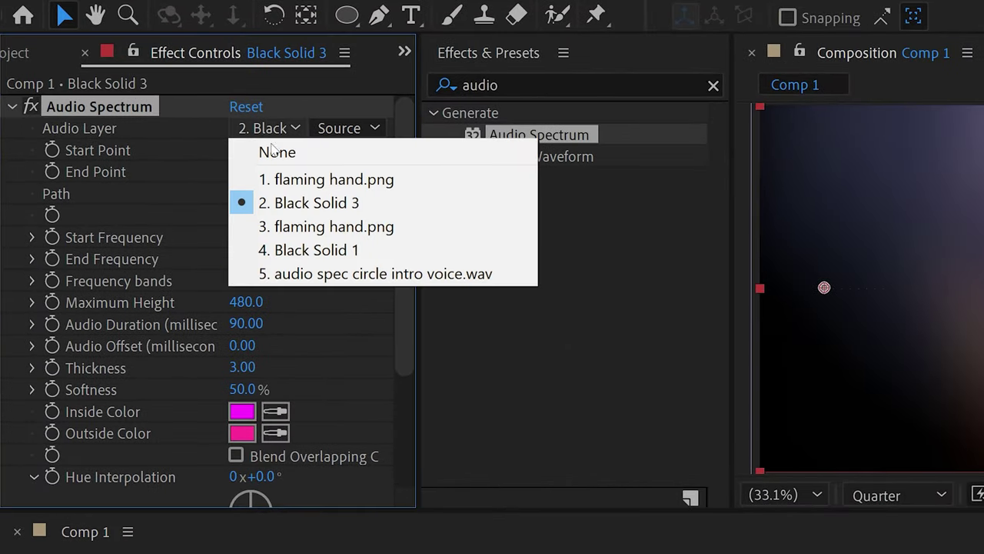
left_click(339, 275)
left_click(285, 150)
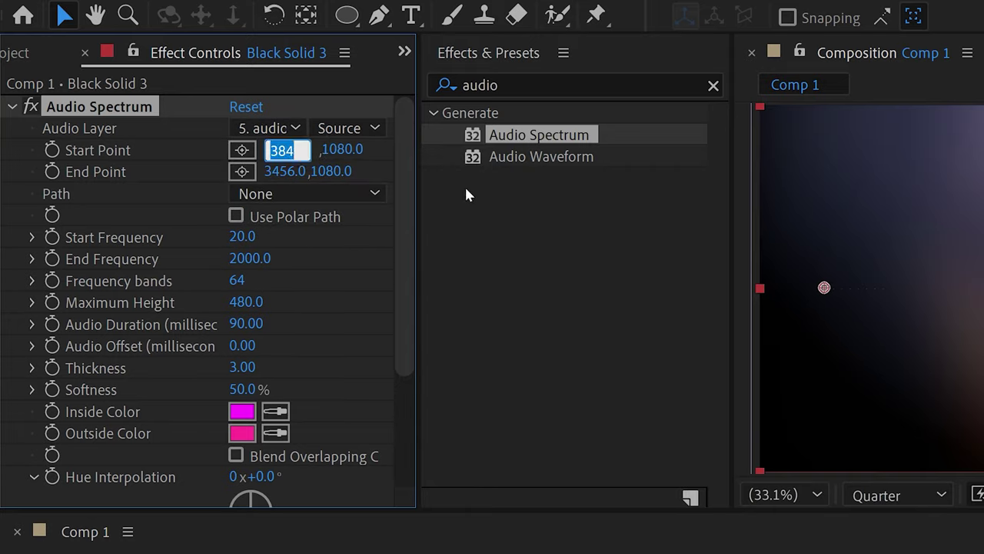
type("0")
key("Tab")
key("Tab")
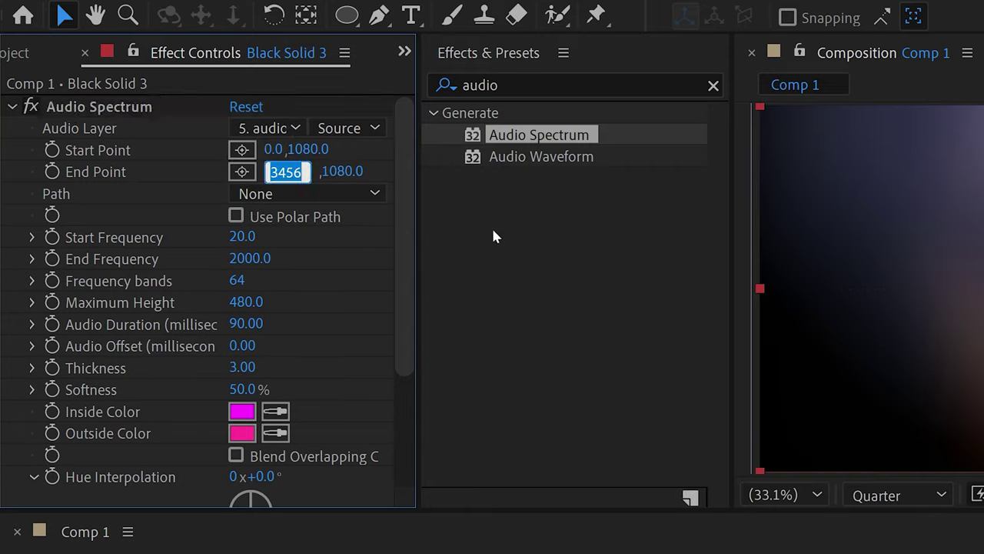
type("386")
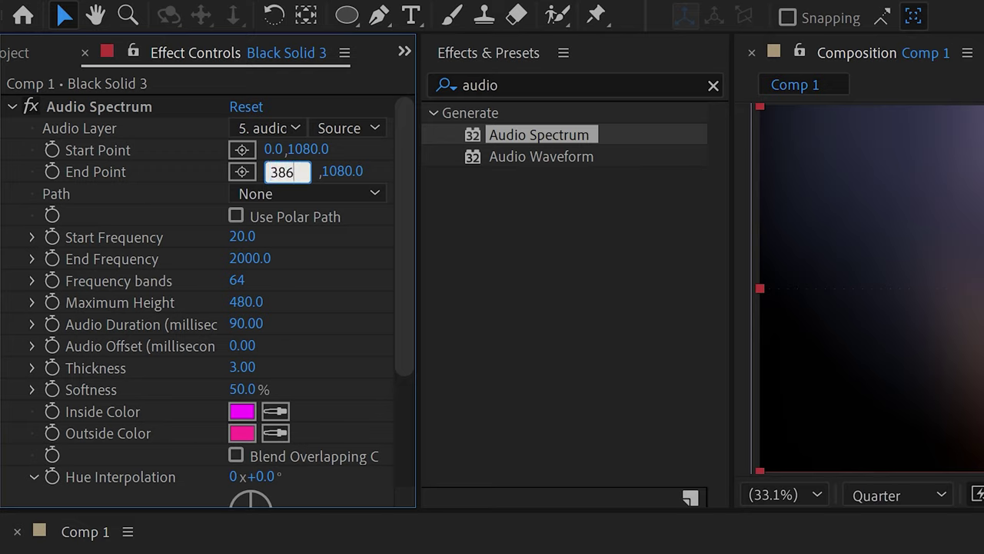
type("4")
key("Return")
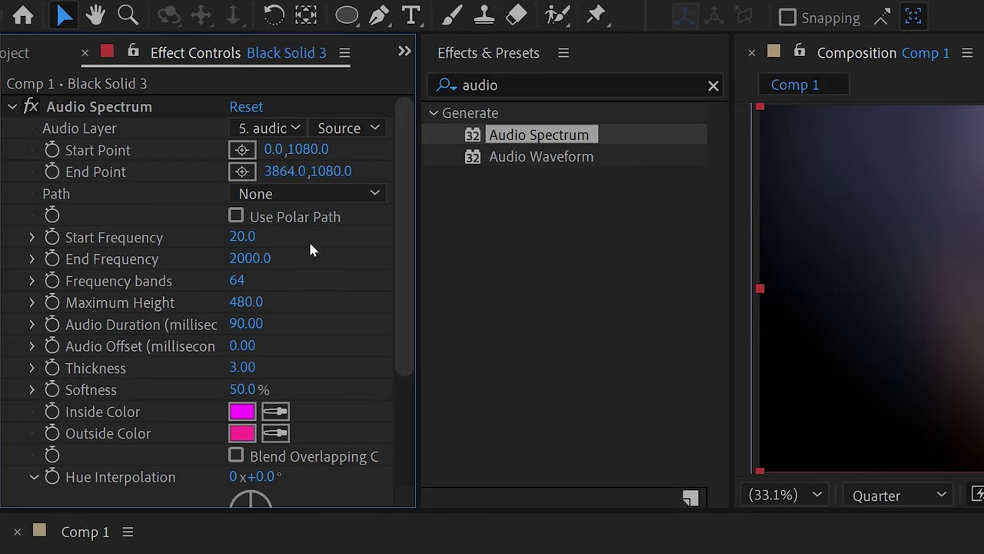
Set the spectrum frequencies to 60–500 with 80 bands
left_click(257, 236)
type("60")
key("Tab")
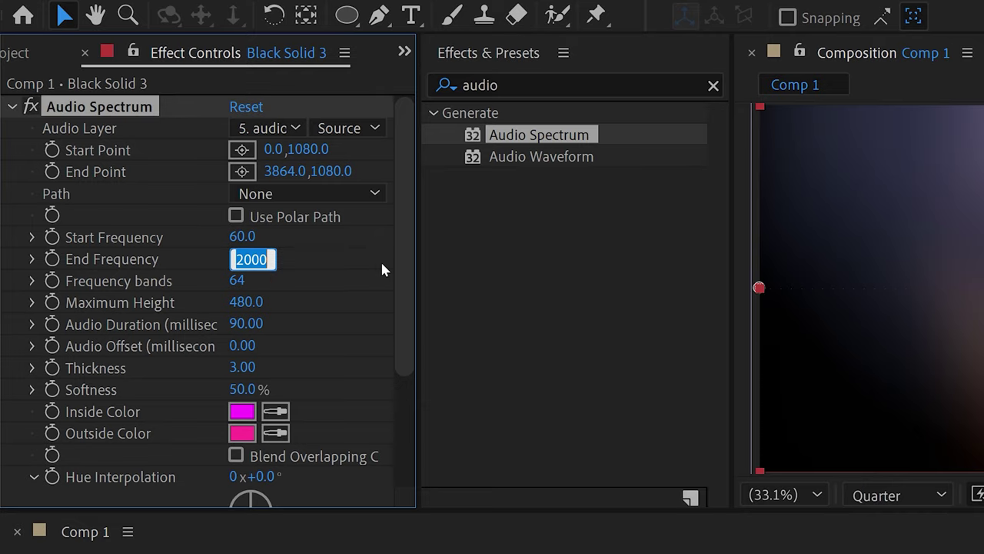
type("5")
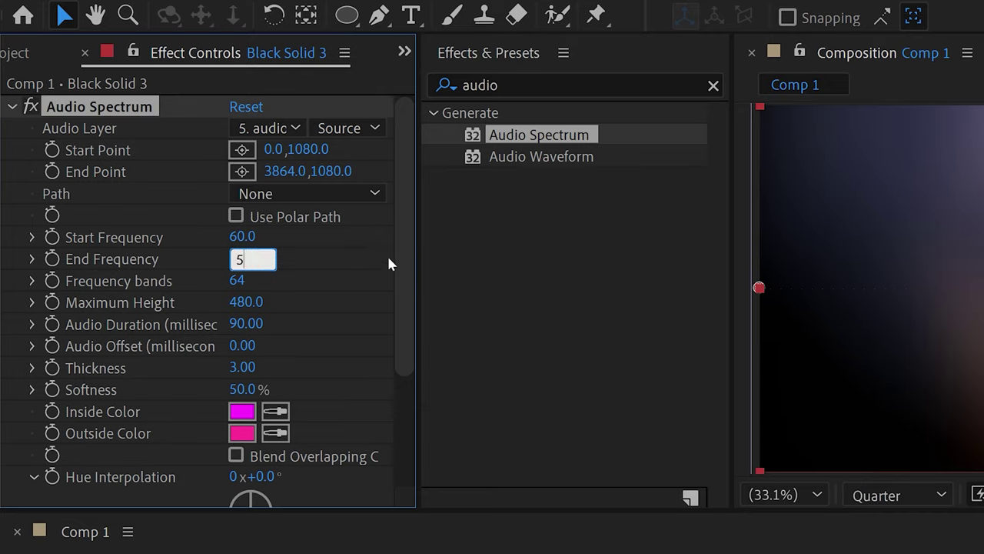
type("00")
key("Return")
left_click(253, 282)
type("8")
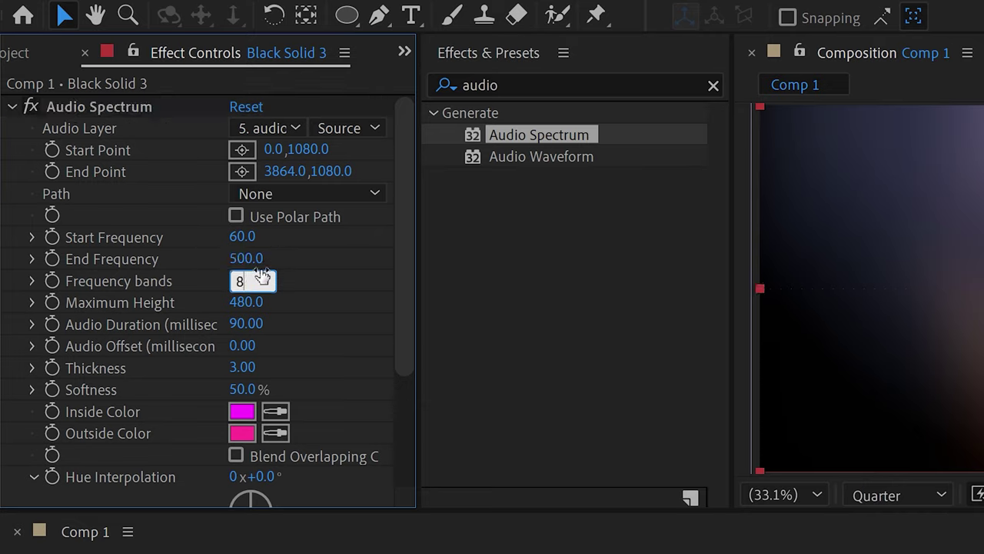
type("0")
key("Return")
Set maximum height 12000, audio duration 120, thickness 8 and softness 0%
left_click(246, 302)
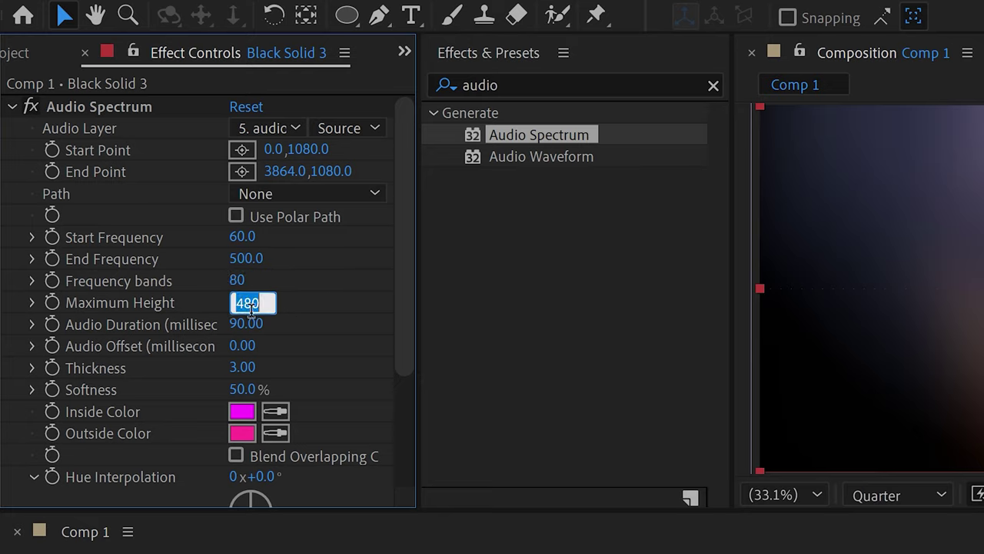
type("12")
type("000")
key("Return")
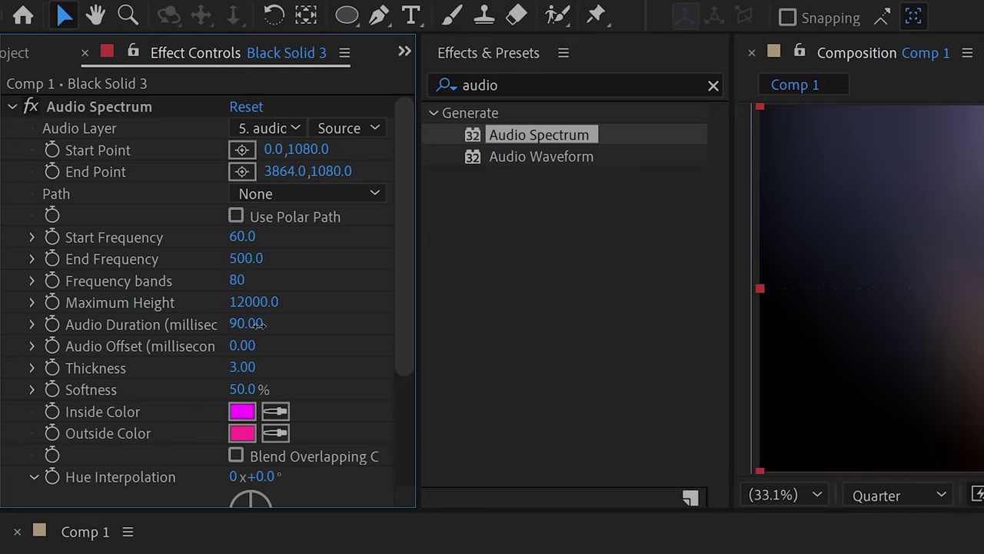
left_click(253, 323)
type("120")
key("Return")
left_click(242, 368)
type("8")
key("Return")
left_click(254, 389)
type("0")
key("Return")
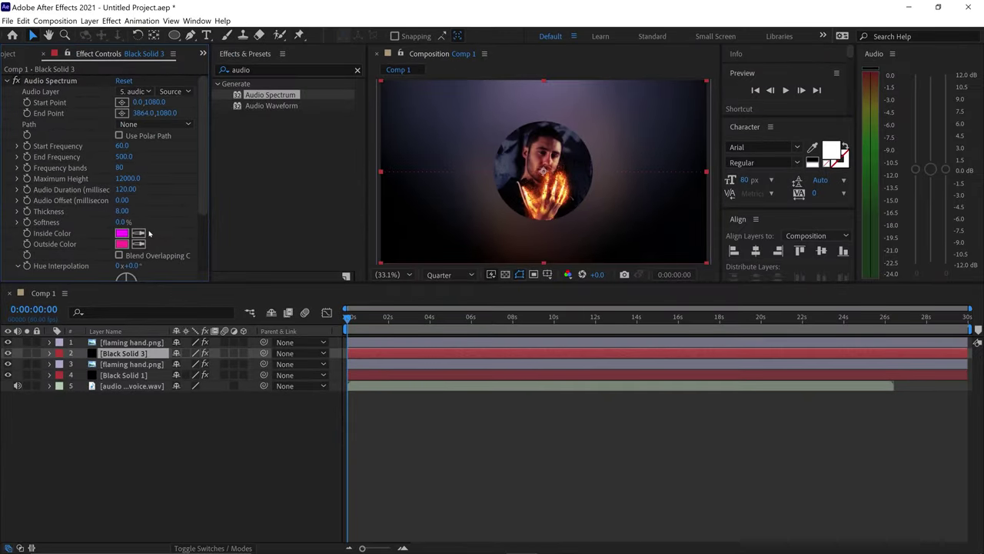
Make the spectrum's inside and outside colours white and draw bars on Side B only
left_click(122, 233)
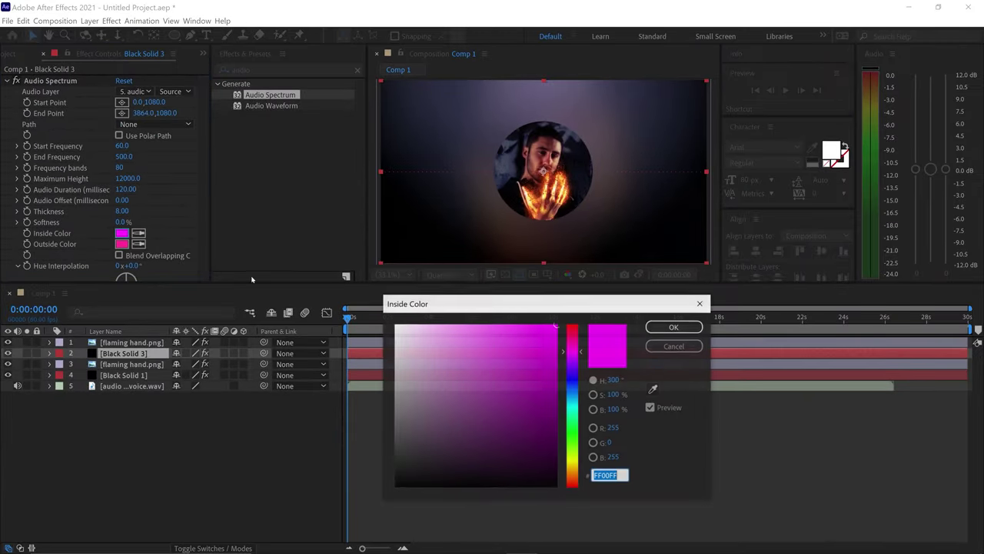
left_click_drag(466, 364, 353, 297)
left_click(648, 326)
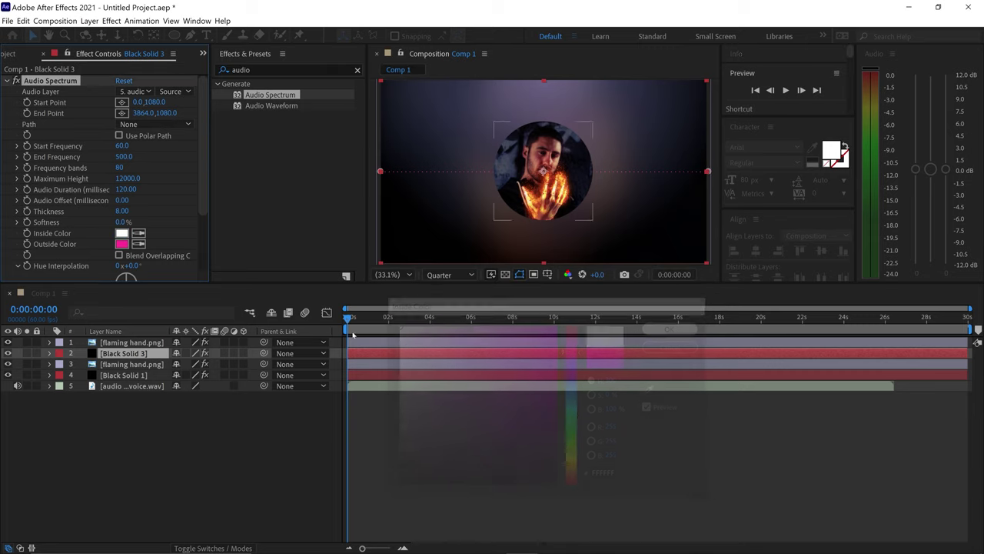
left_click(123, 244)
left_click(416, 338)
left_click_drag(417, 338, 394, 325)
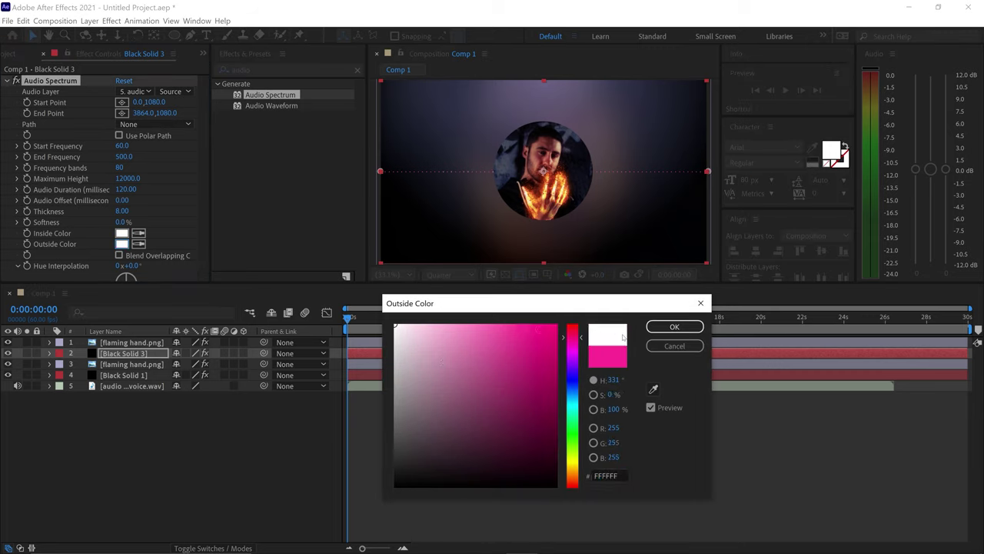
left_click(674, 326)
left_click_drag(206, 159, 208, 223)
left_click(149, 256)
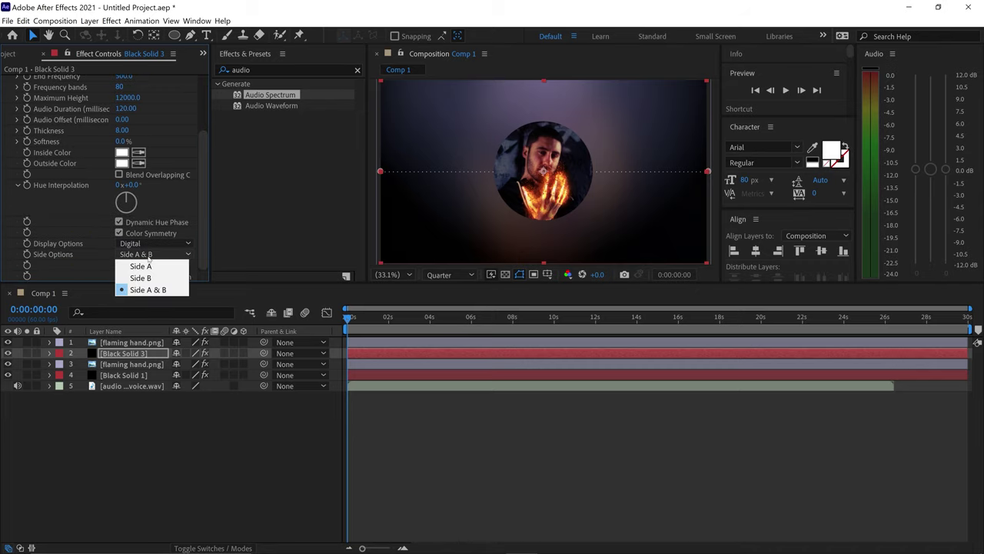
left_click(136, 276)
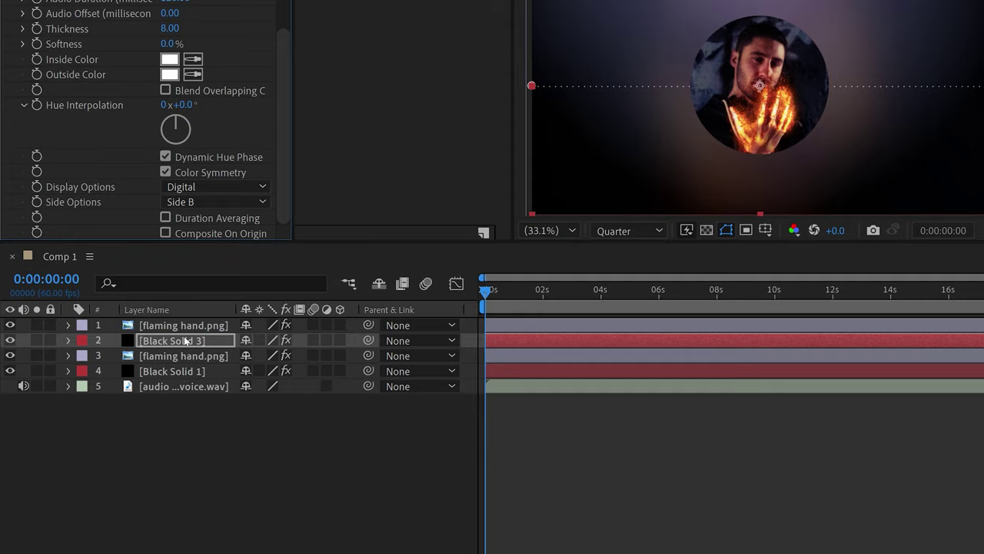
Scale Black Solid 3 to 110%
key("s")
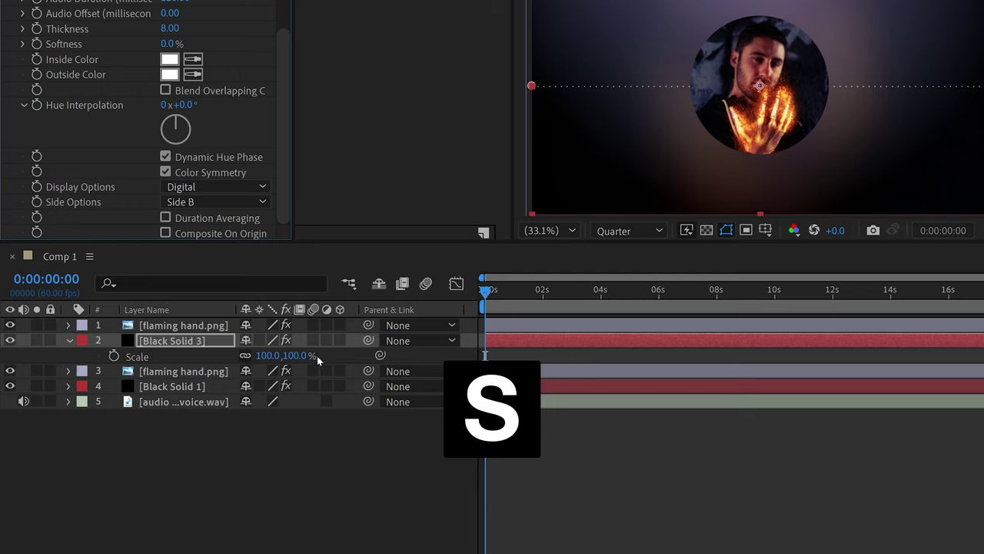
left_click(299, 356)
type("110")
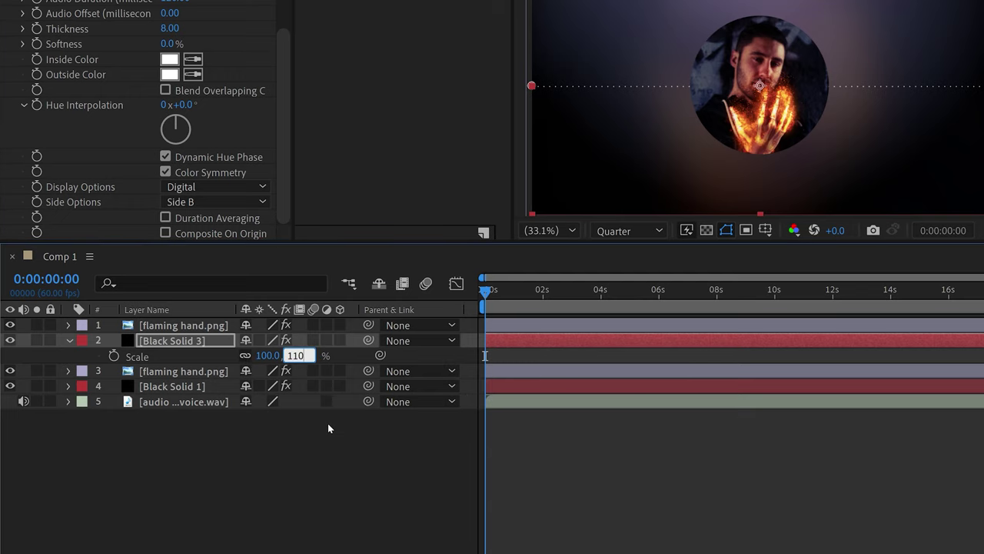
key("Return")
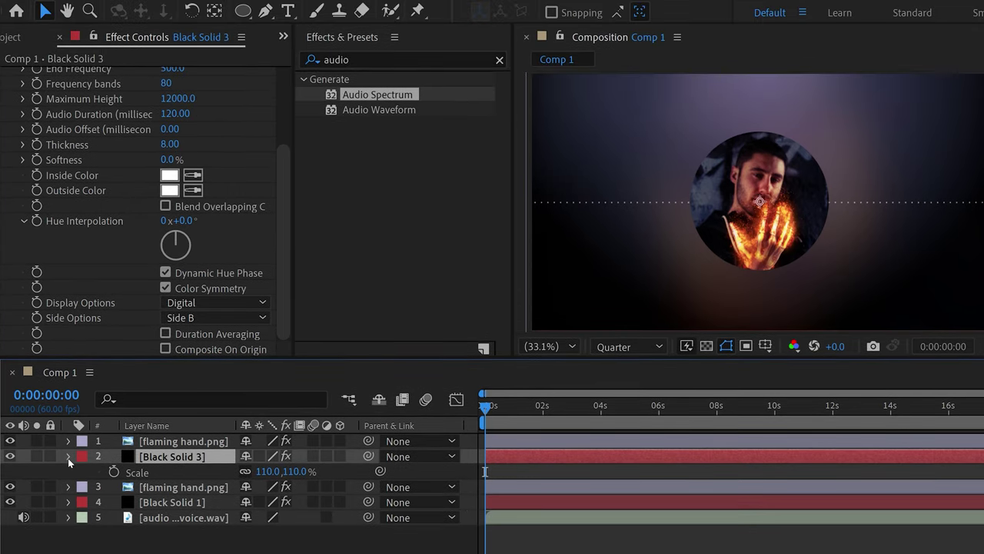
left_click(68, 456)
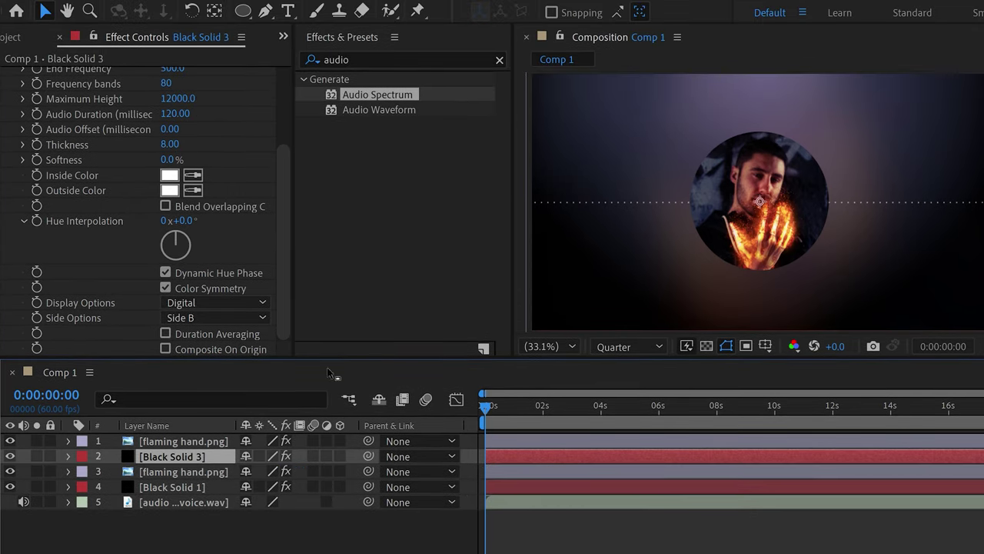
Apply Minimax to Black Solid 3 with radius 10 on the Alpha and Color channel
left_click(499, 60)
left_click(430, 61)
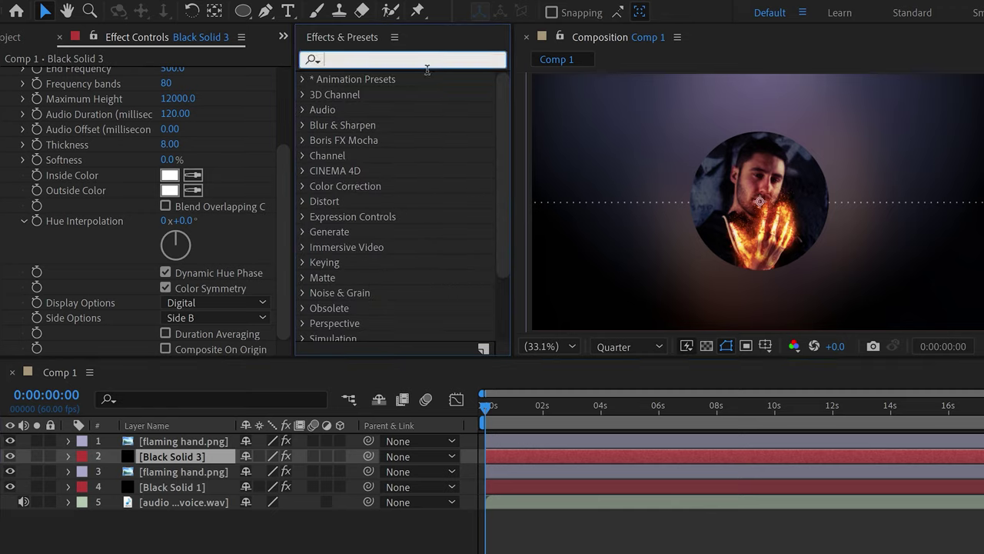
type("mini")
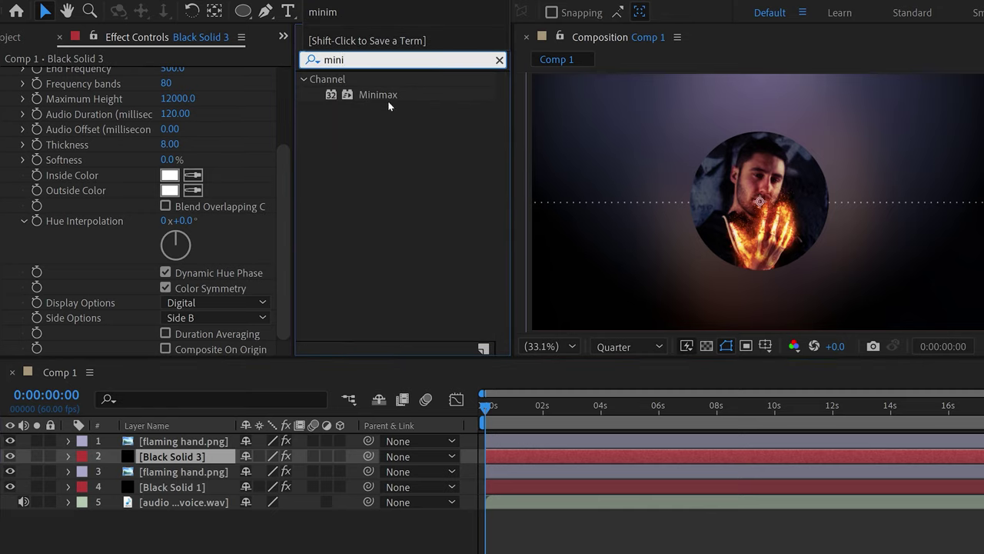
left_click_drag(388, 101, 162, 457)
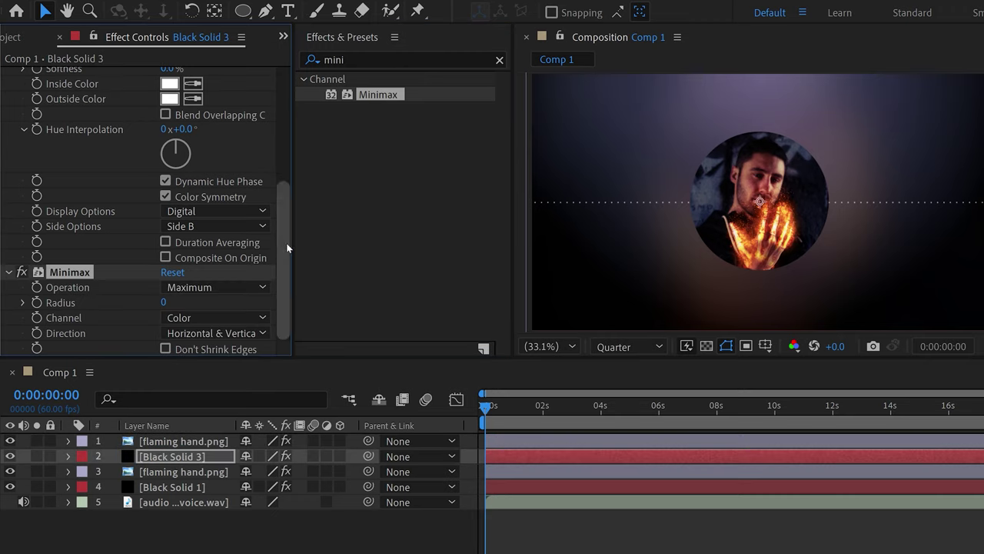
left_click(164, 302)
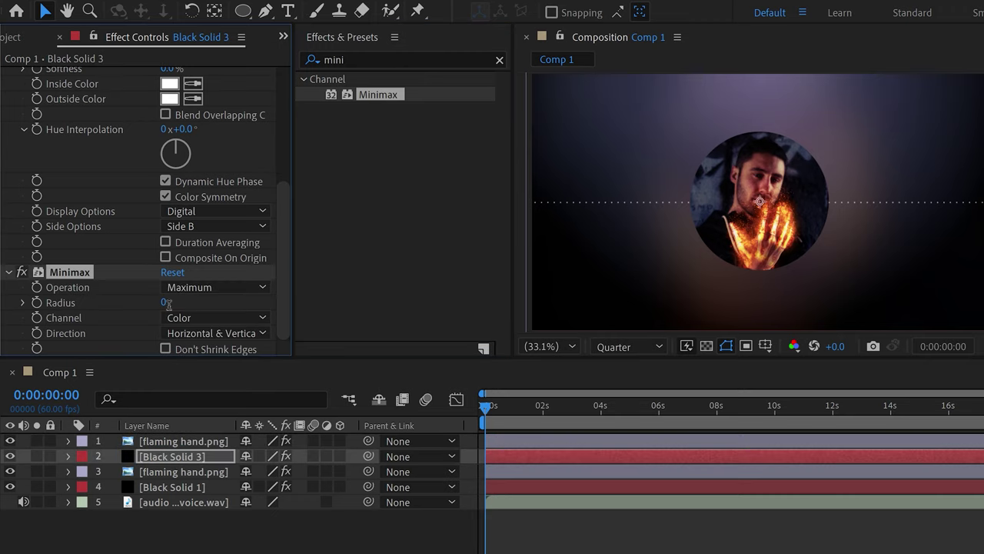
type("10")
left_click(241, 320)
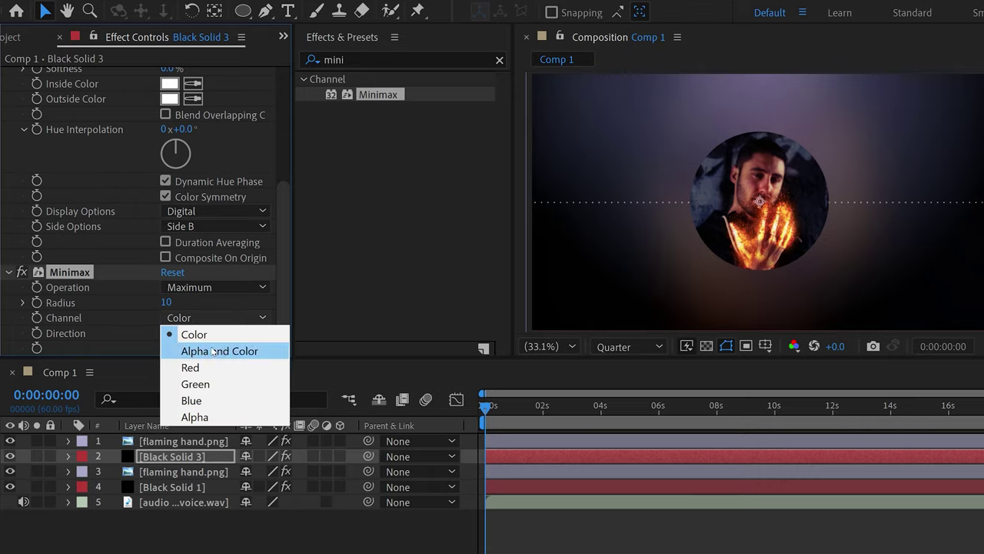
left_click(214, 351)
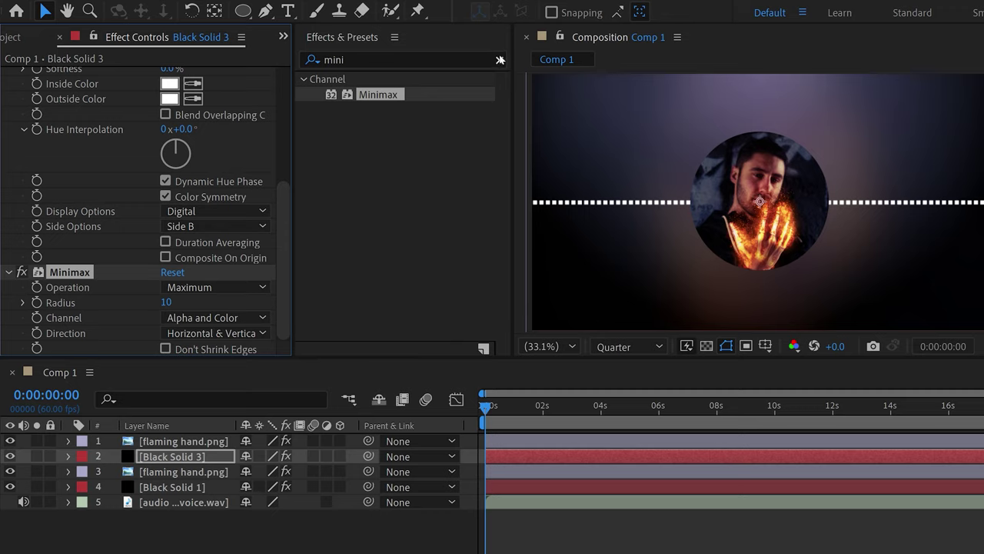
Apply Polar Coordinates to Black Solid 3, set to Rect to Polar with 100% interpolation
left_click(499, 59)
left_click(437, 63)
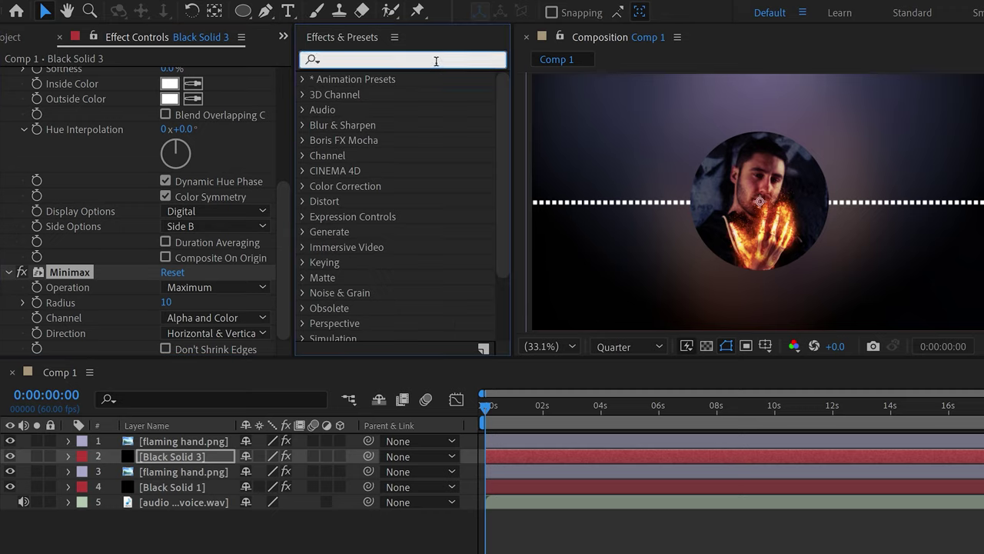
type("pol")
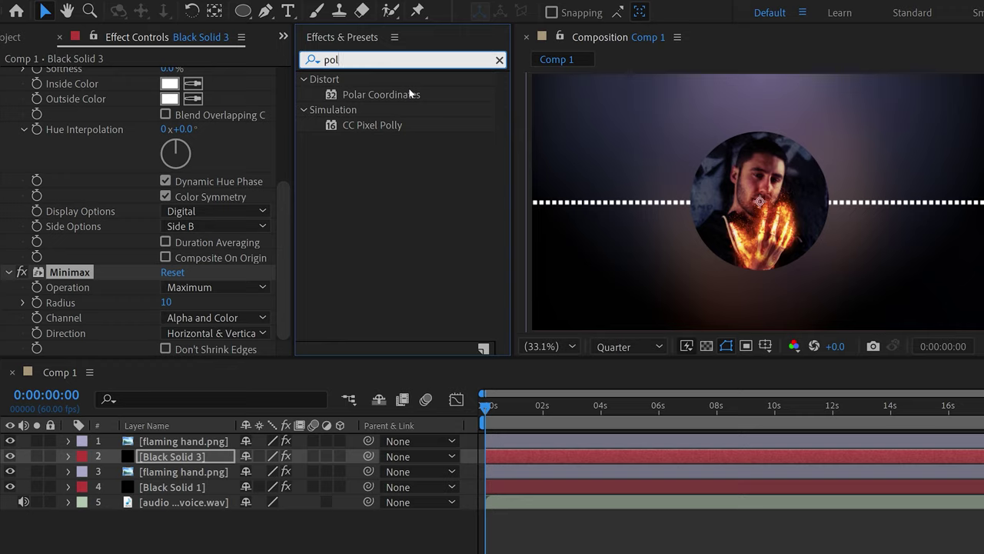
mouse_move(409, 93)
left_mouse_down()
mouse_move(516, 195)
mouse_move(200, 457)
left_mouse_up()
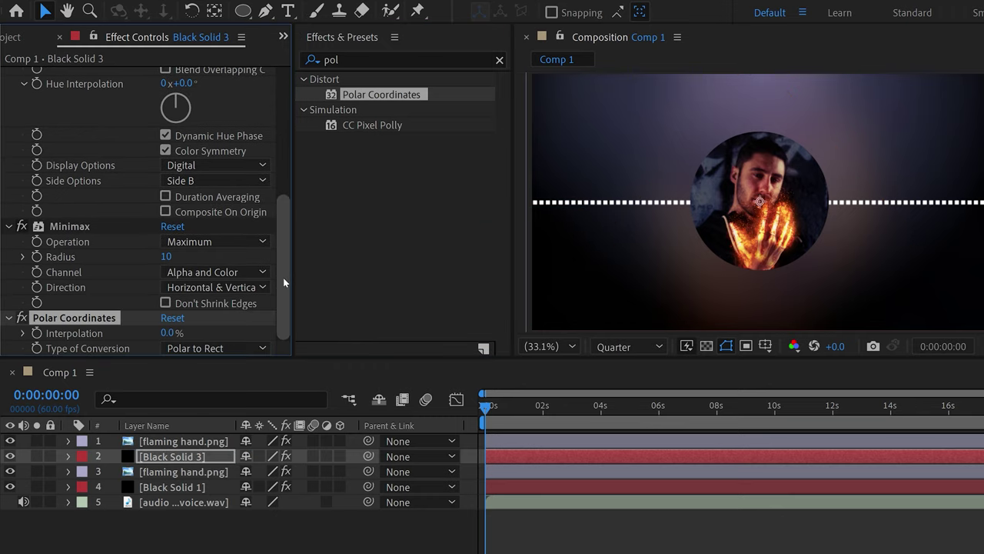
left_click(190, 348)
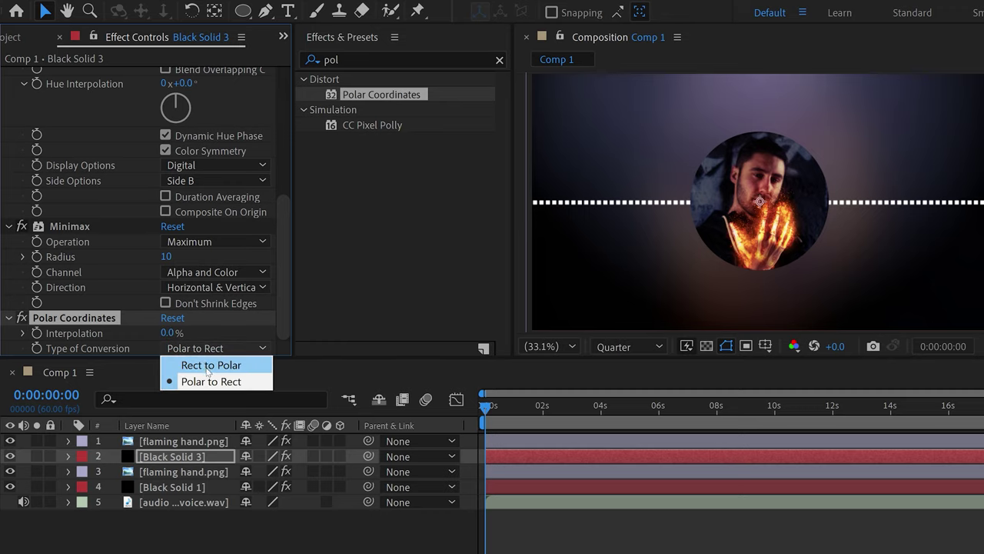
left_click(207, 367)
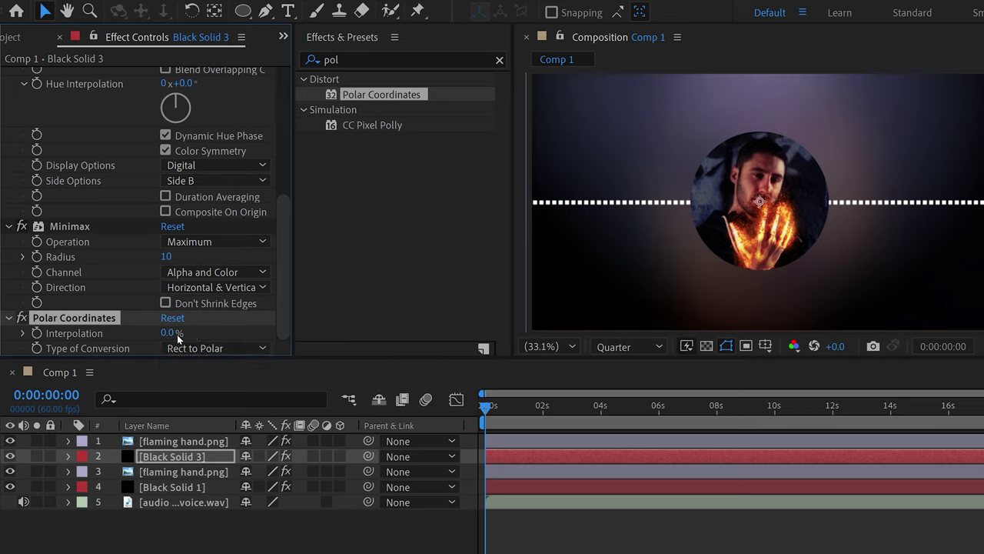
mouse_move(171, 339)
left_mouse_down()
mouse_move(198, 333)
mouse_move(263, 363)
mouse_move(311, 363)
left_mouse_up()
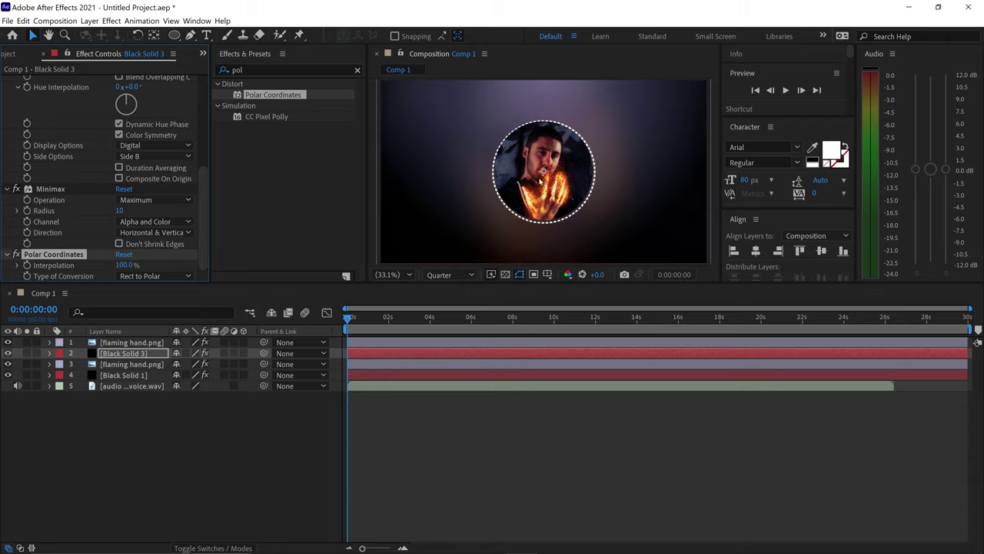
View the comp at 100% and move flaming hand.png to position 1932, 1325
left_click(396, 275)
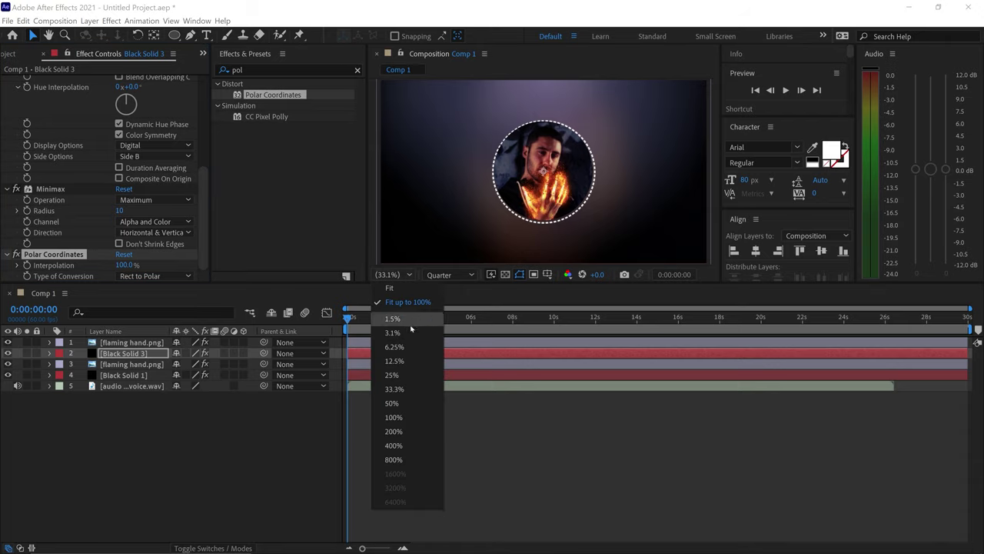
left_click(393, 416)
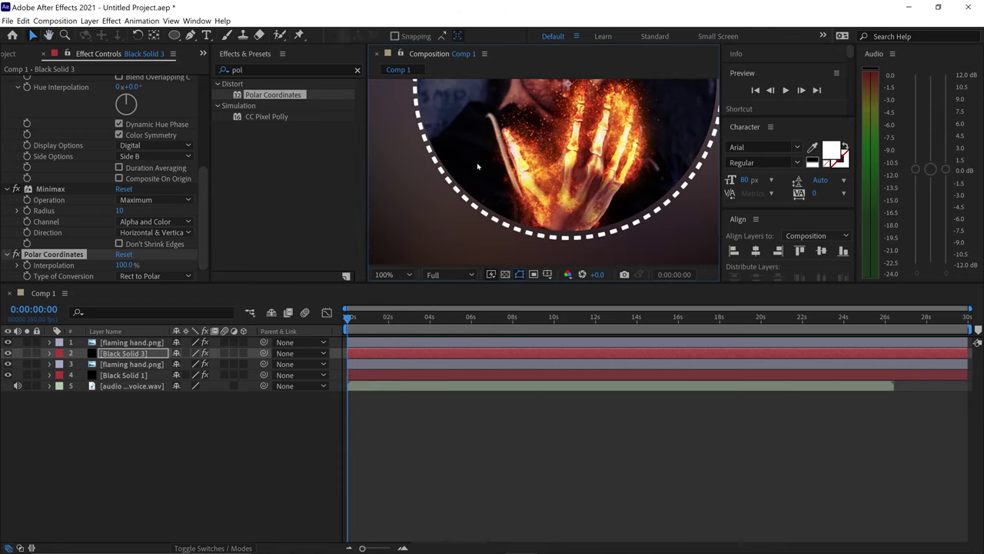
left_click(127, 343)
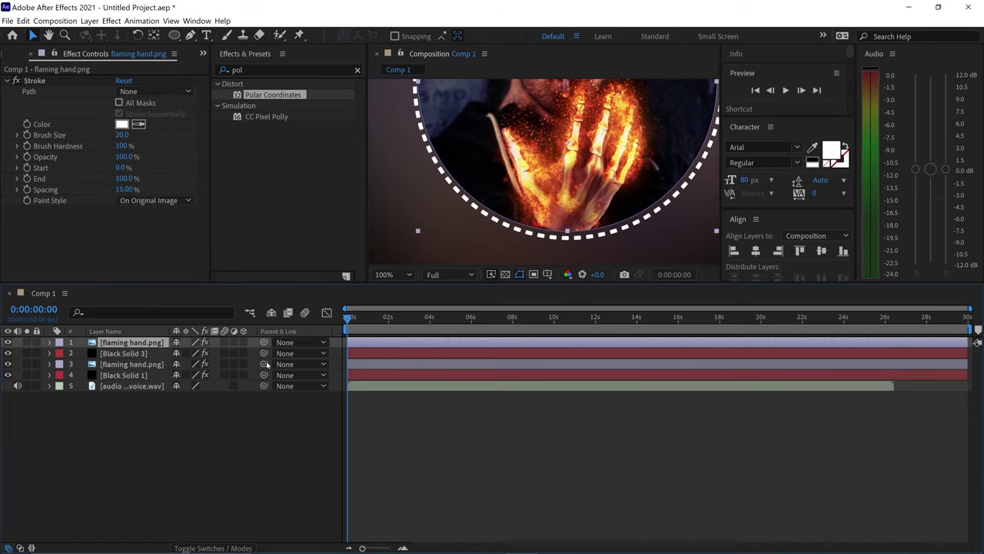
key("p")
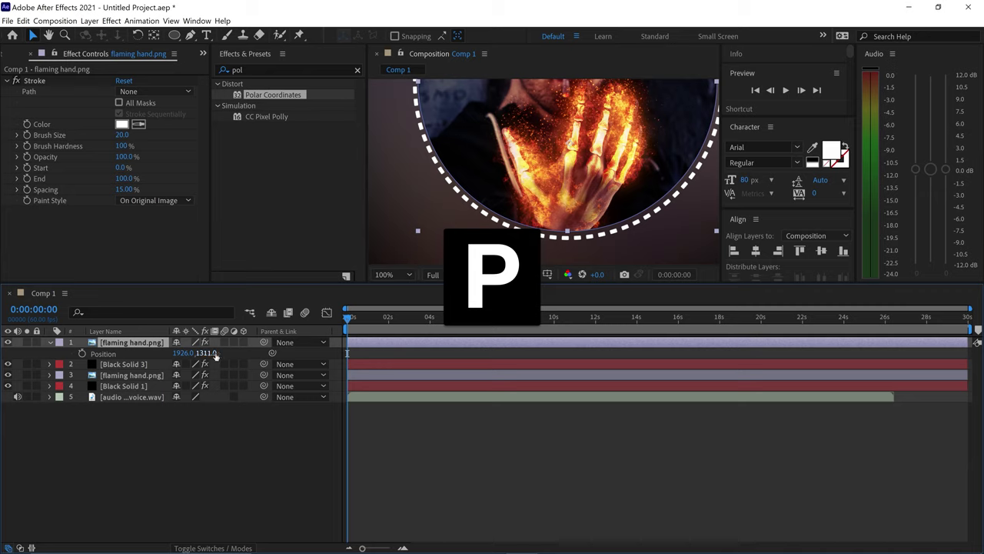
left_click_drag(209, 353, 216, 353)
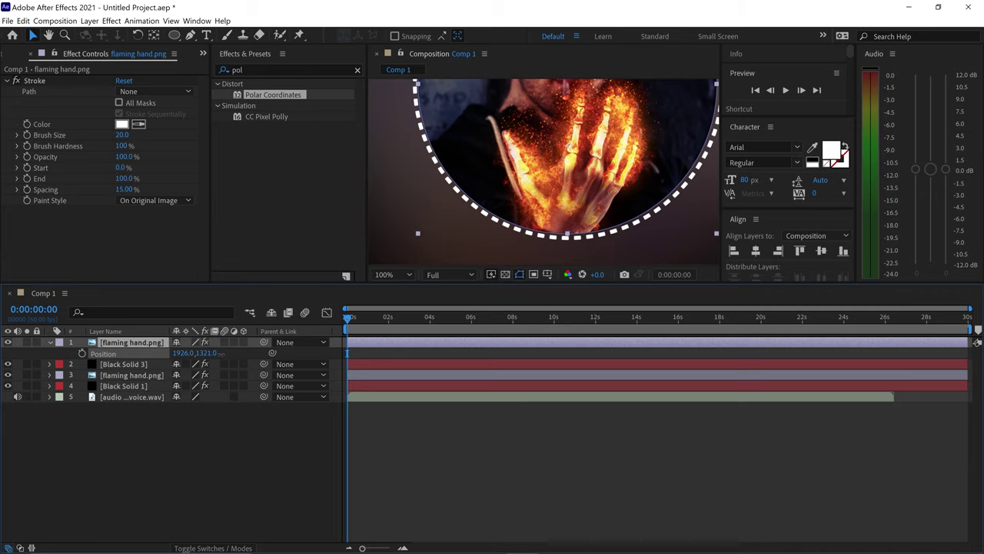
left_click_drag(183, 352, 187, 352)
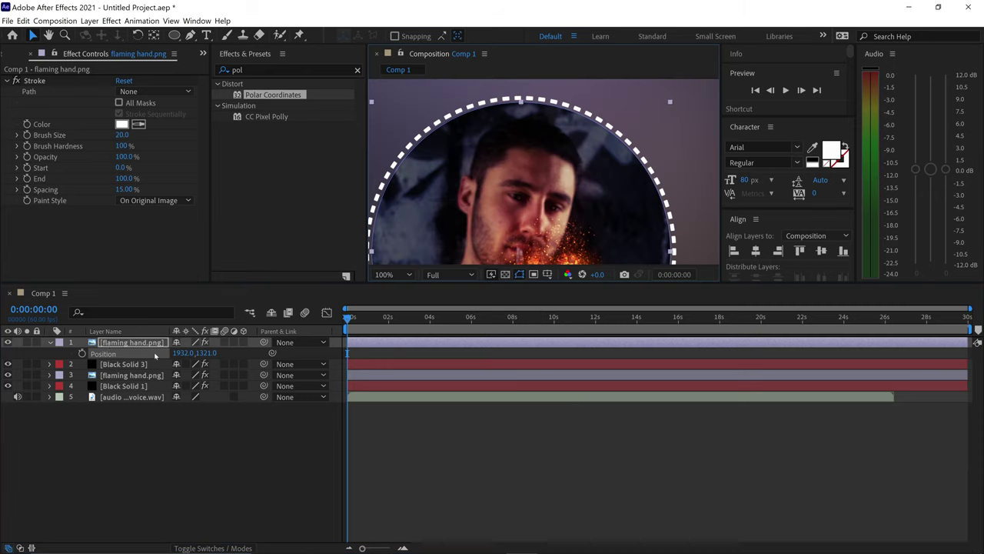
Enlarge the flaming-hand photo's scale slightly by entering a new value
key("s")
left_click(209, 353)
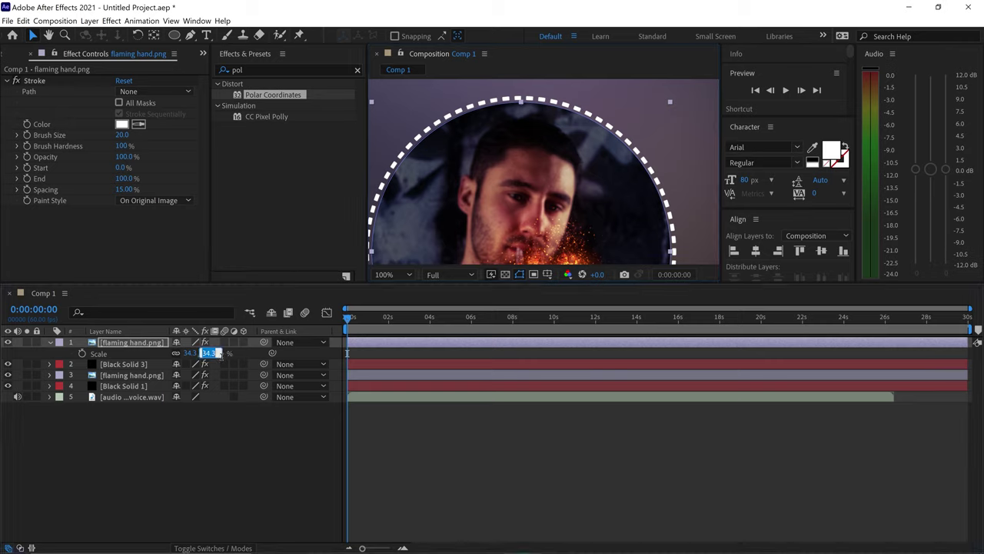
type("34.6")
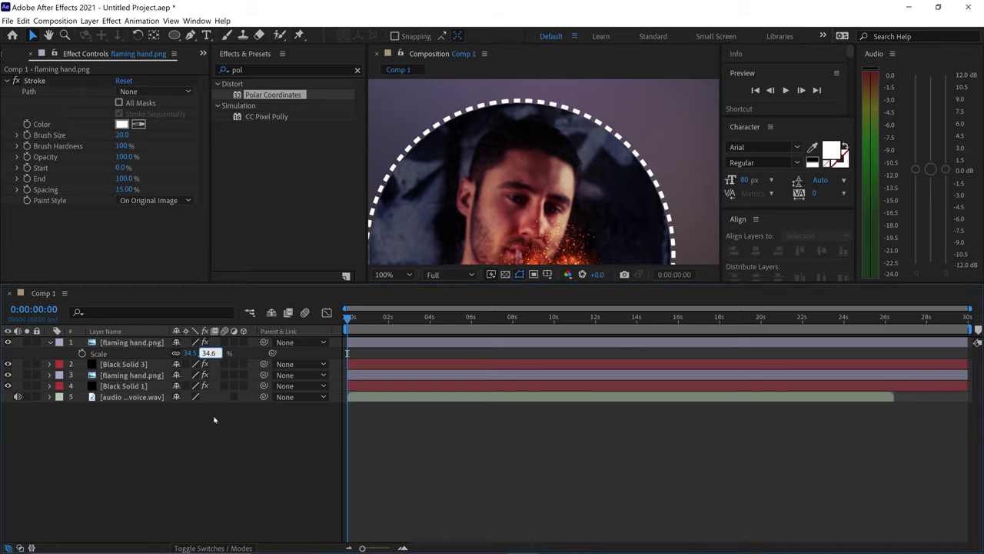
key("BackSpace")
key("Return")
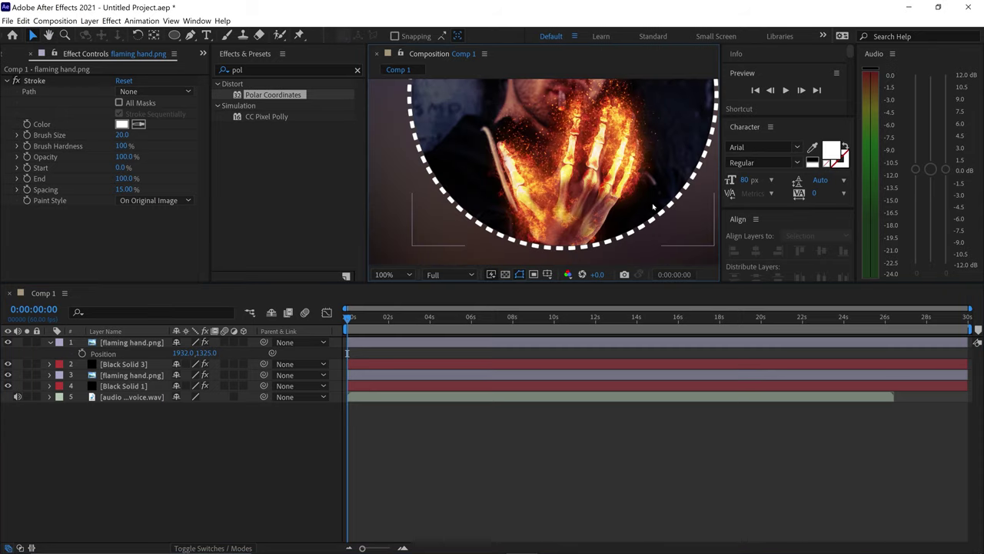
key("p")
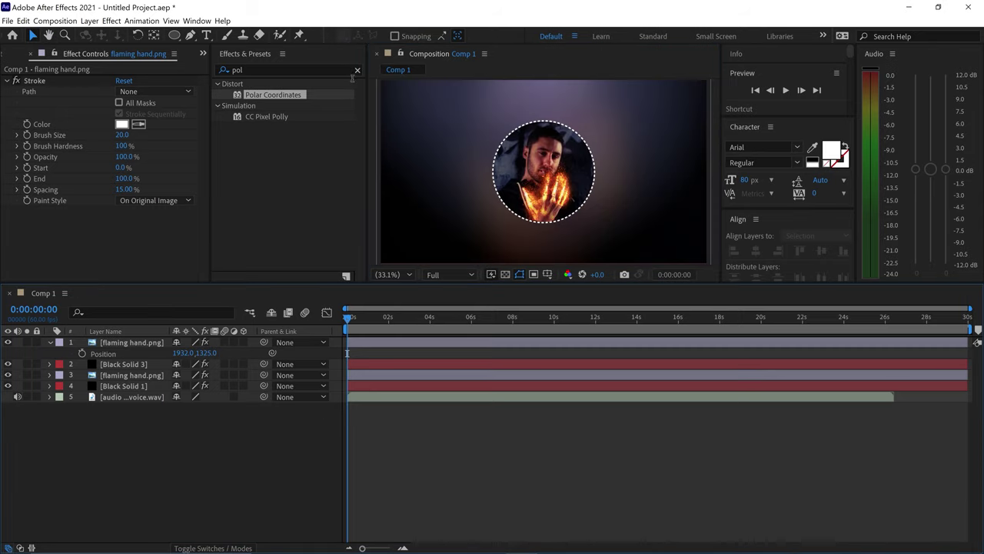
Find CC Light Rays with a 'ray' search and apply it to Black Solid 3
left_click(357, 70)
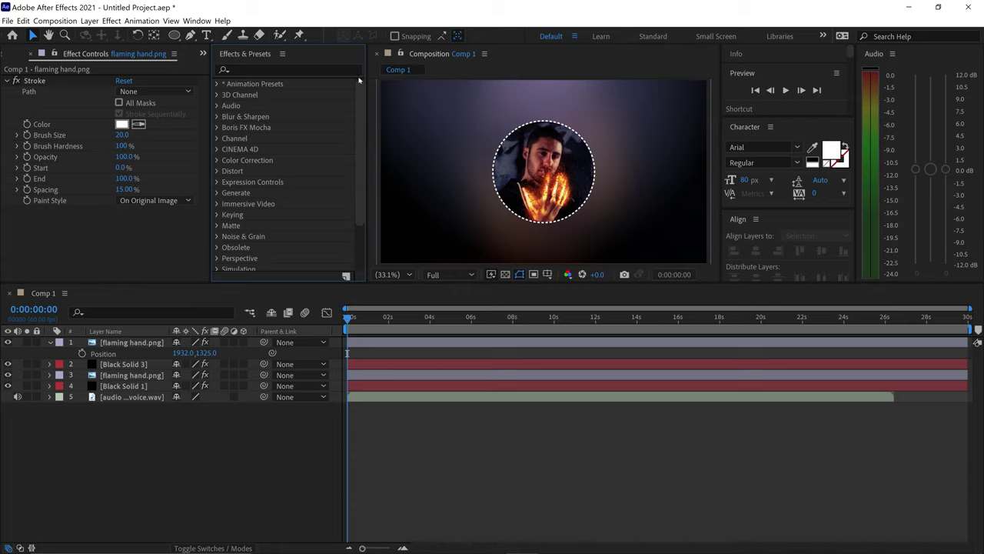
left_click(306, 74)
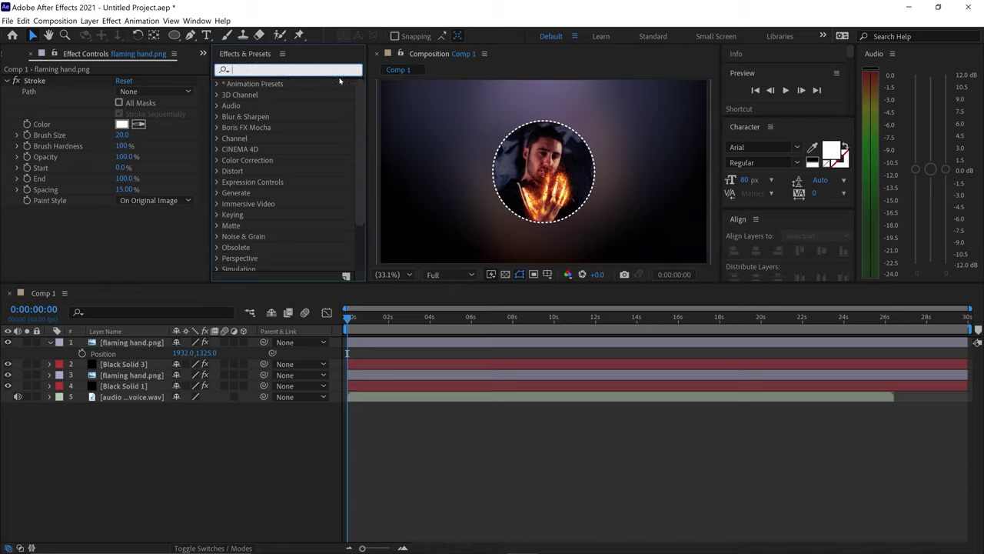
type("ray")
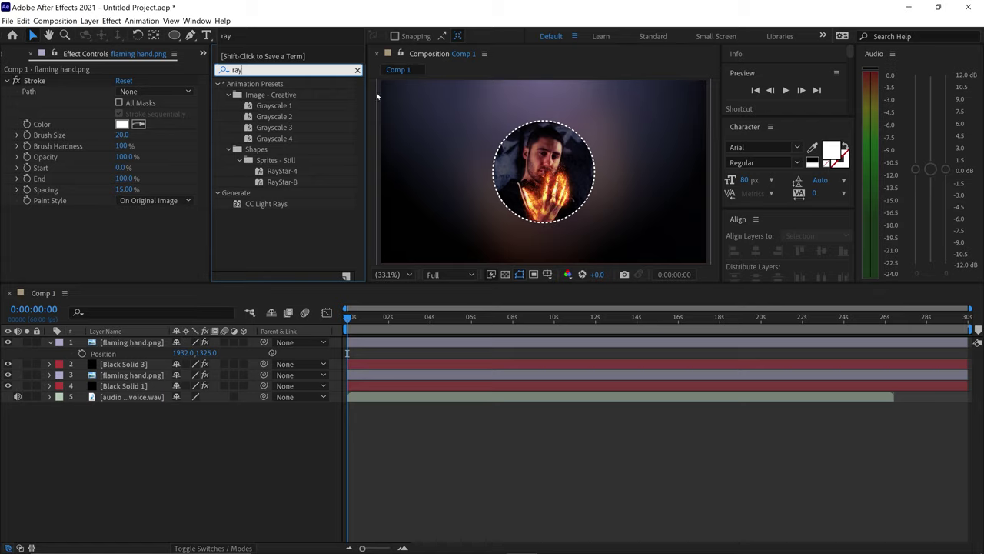
left_click_drag(261, 204, 145, 367)
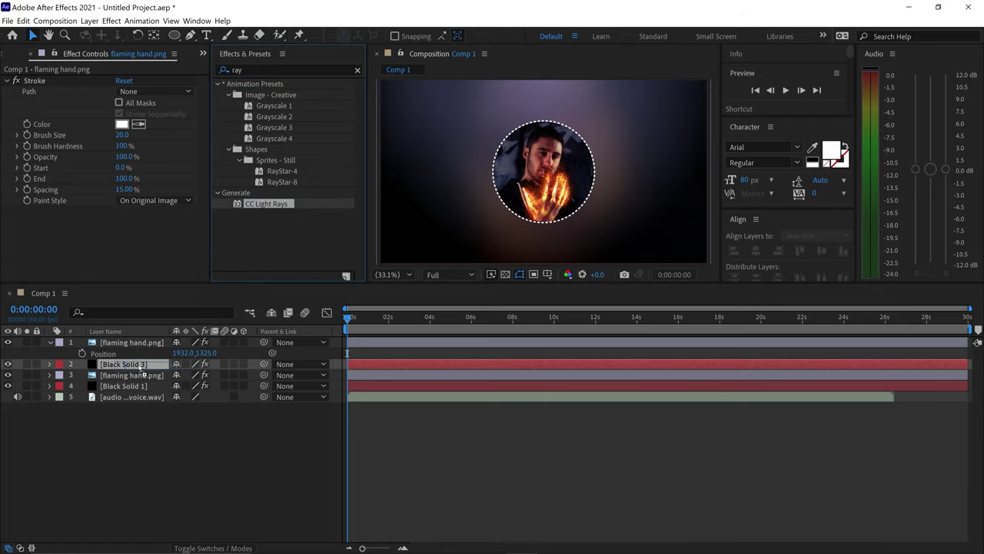
left_click_drag(143, 370, 144, 369)
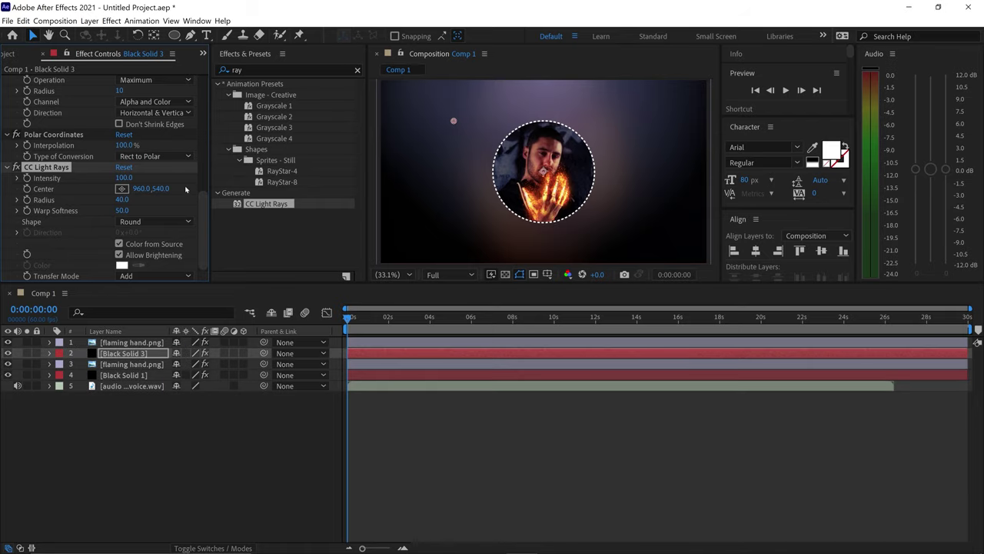
Set the CC Light Rays centre to 1927.1, 1697
left_click(141, 189)
type("1927")
type(".1")
key("Return")
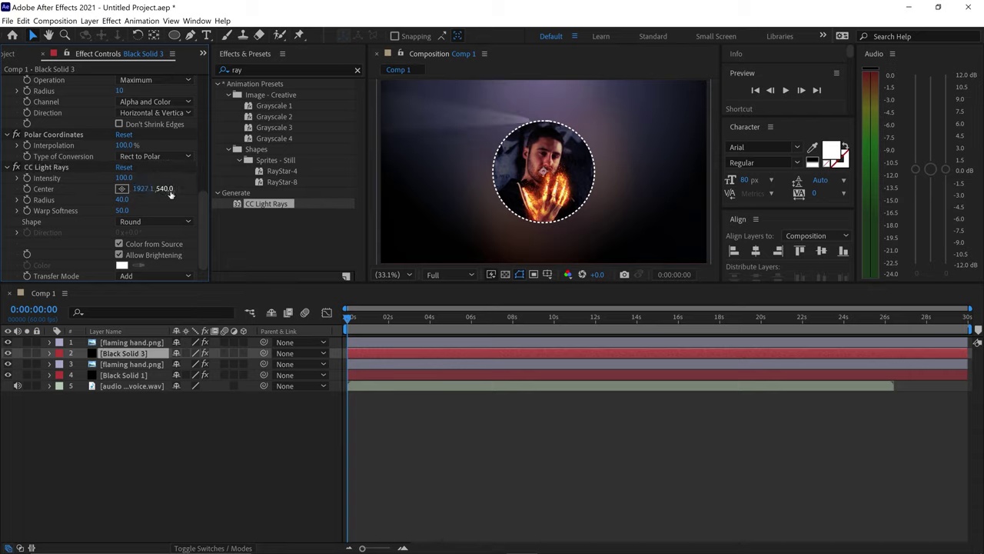
left_click(168, 189)
type("16")
type("97.1")
key("Return")
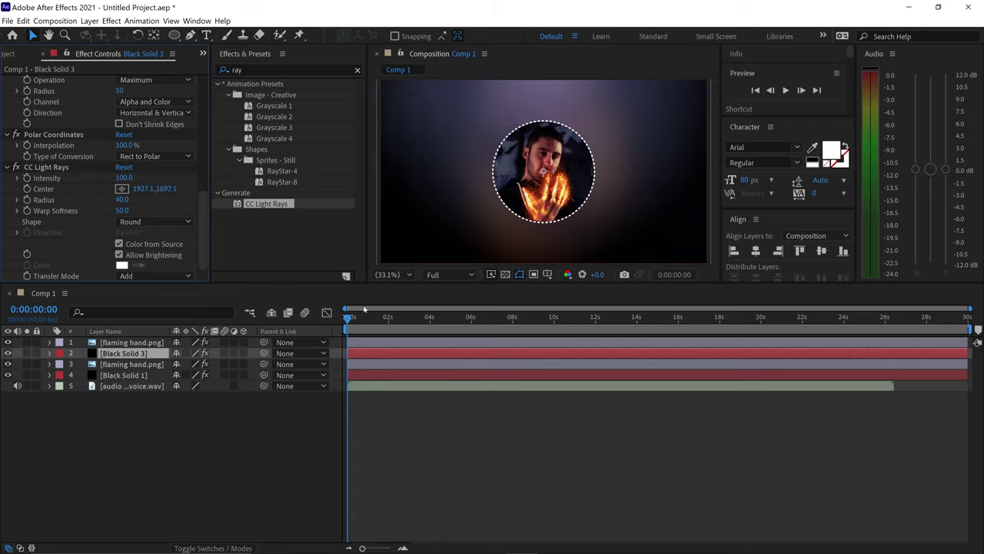
left_click(302, 460)
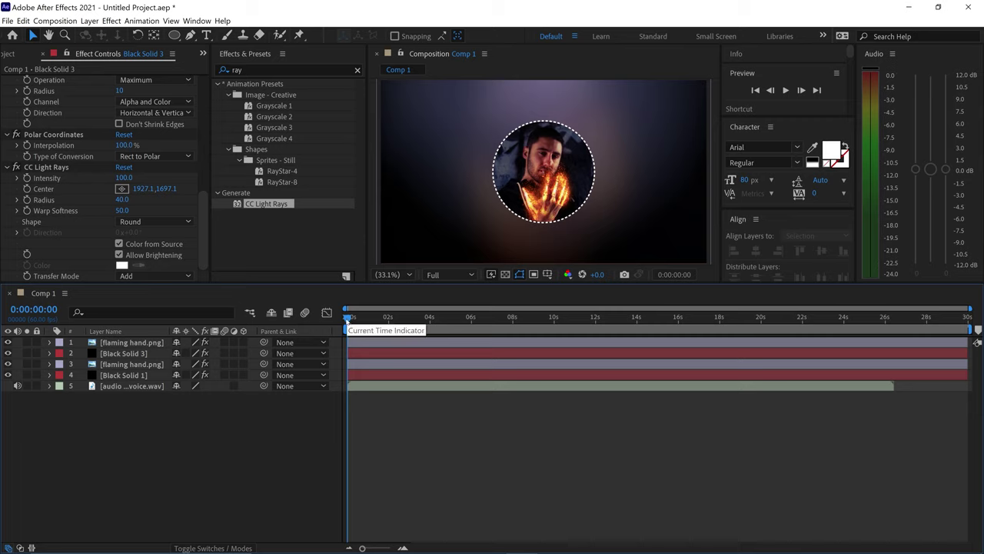
Scrub the timeline to around 1:51 to preview the reacting spectrum ring
left_click_drag(348, 319, 386, 327)
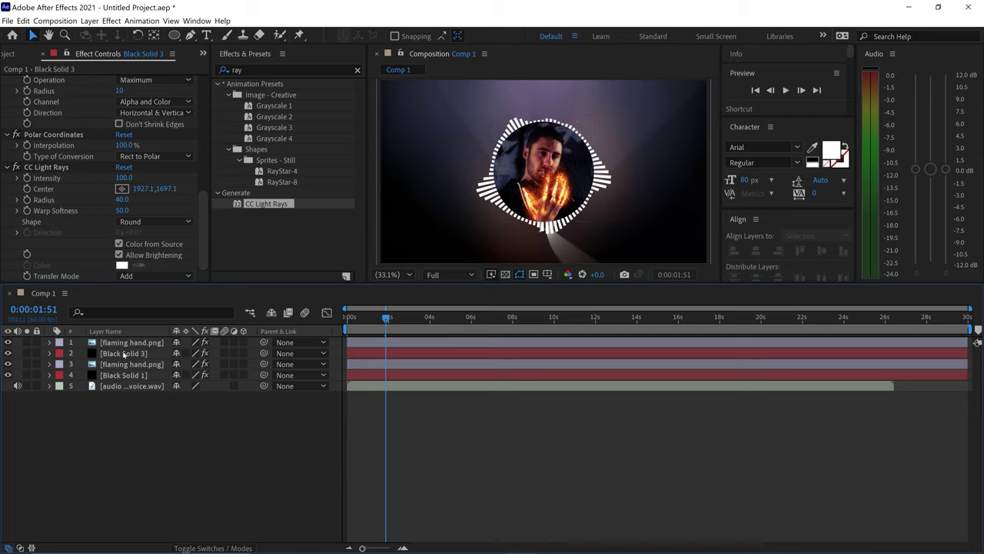
left_click(123, 353)
left_click_drag(204, 219, 199, 106)
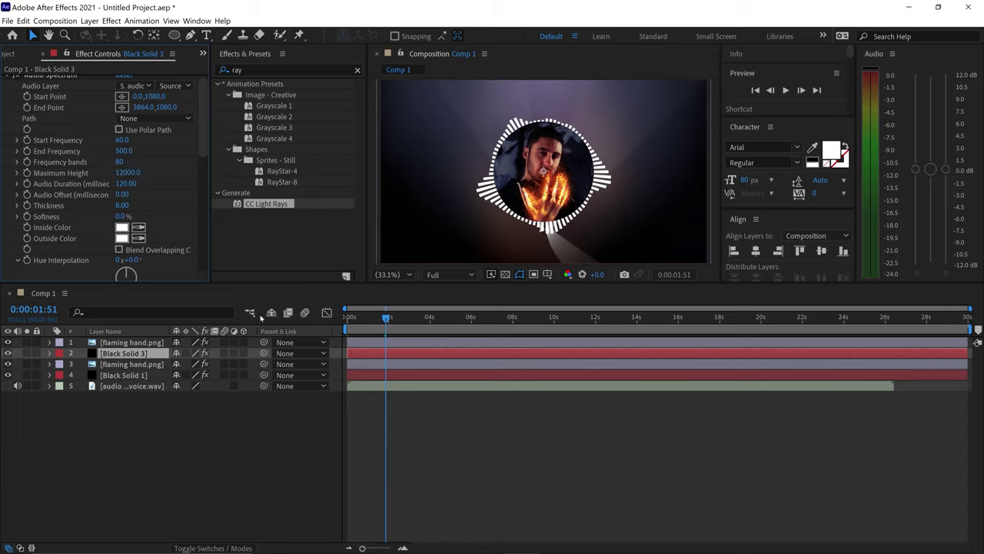
Add Comp 1 to the Adobe Media Encoder queue from the File menu
left_click(263, 425)
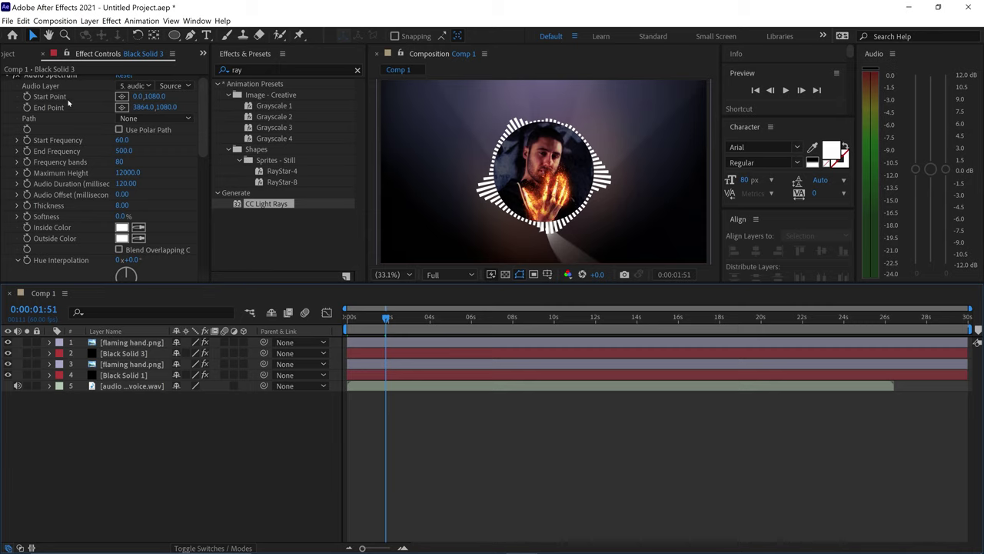
left_click(7, 21)
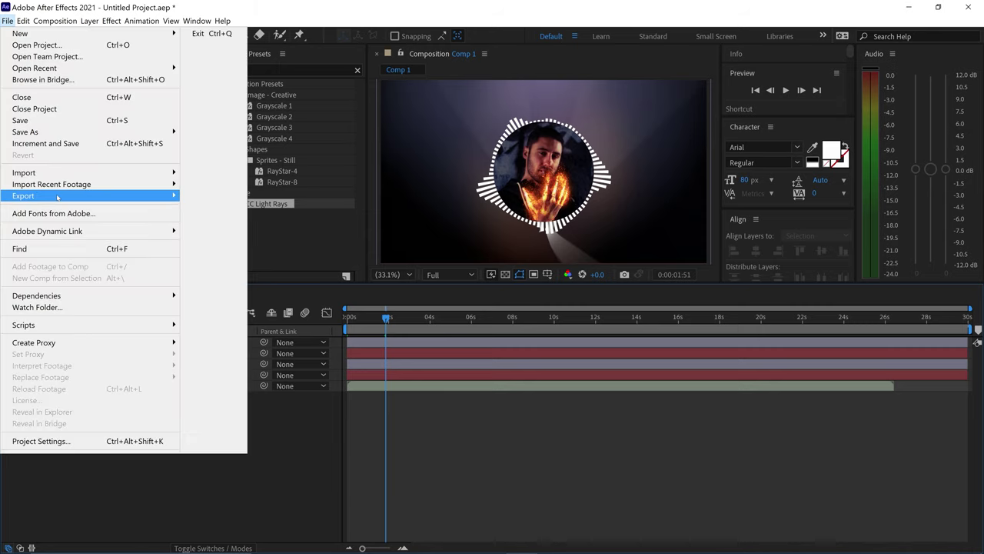
mouse_move(23, 195)
left_click(231, 196)
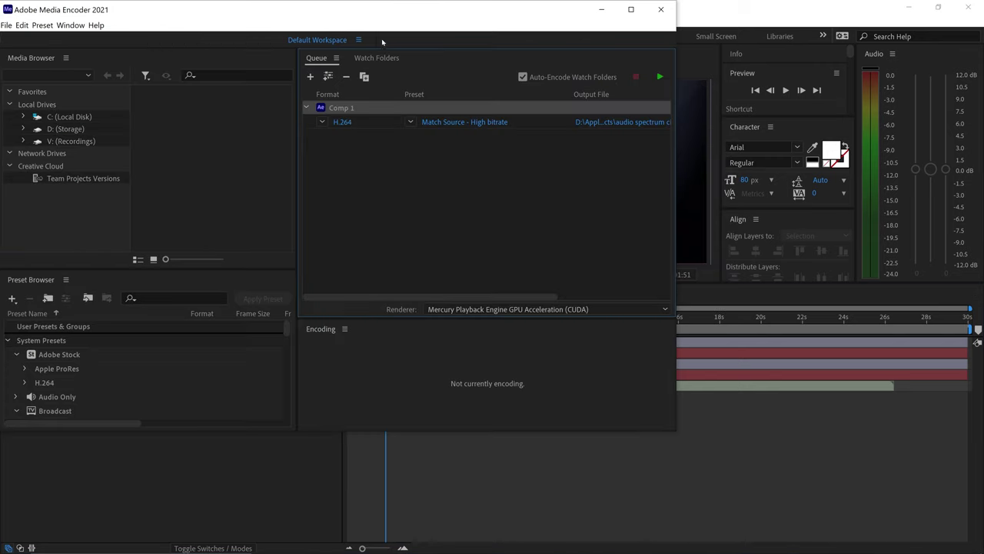
Turn off Match Source in the H.264 settings and set the output width to 1920
left_click(376, 136)
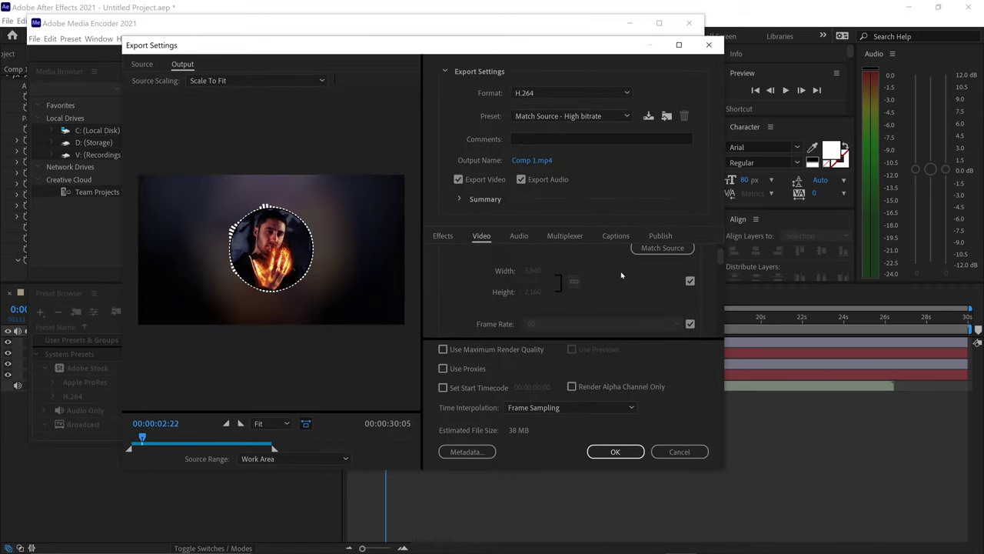
left_click(689, 281)
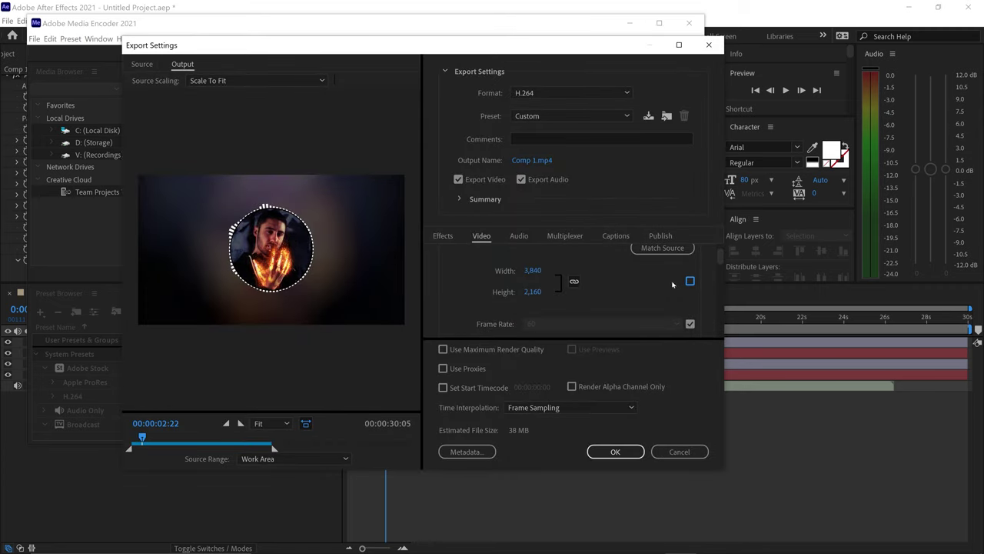
left_click(532, 270)
type("1920")
key("Tab")
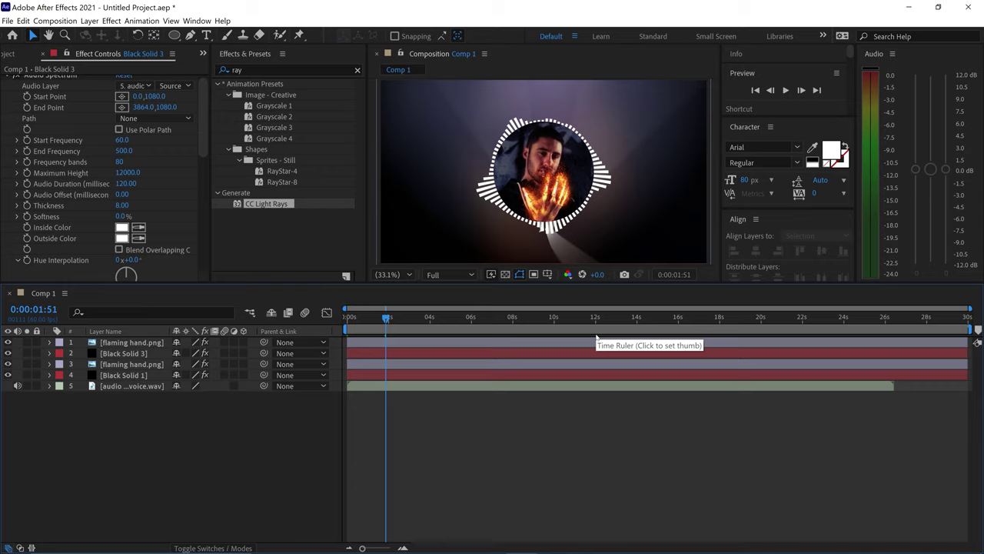
left_click(386, 322)
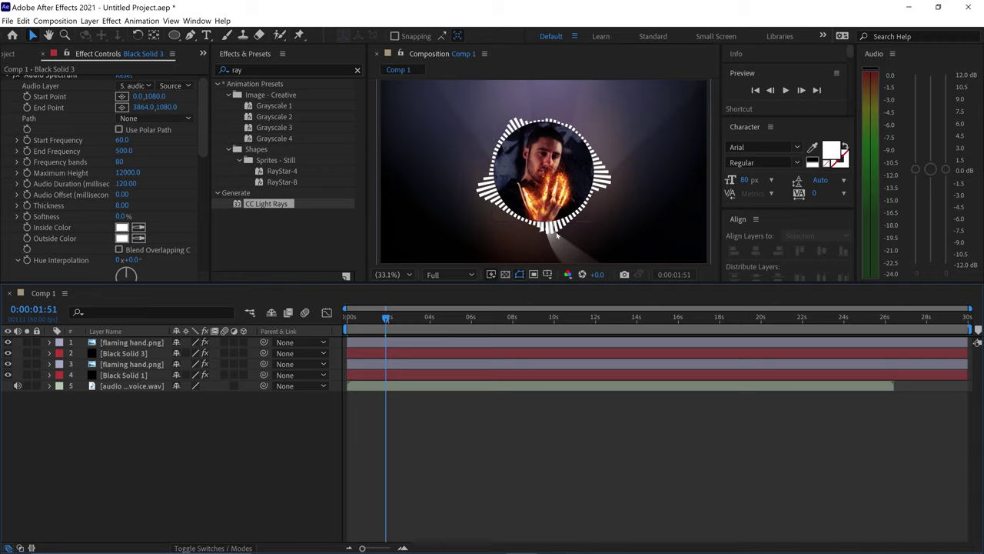